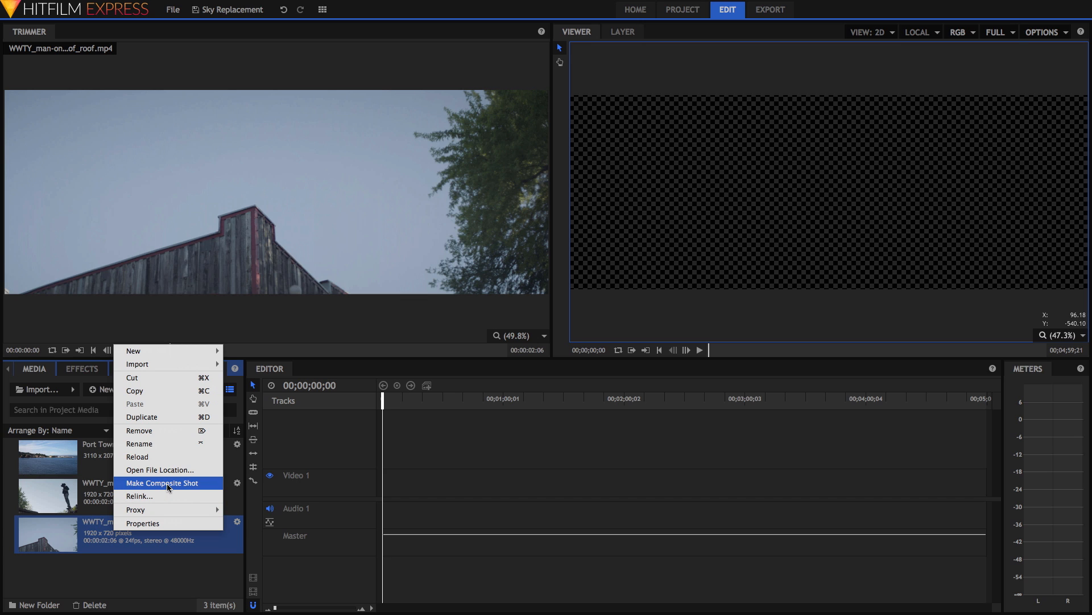
- Make a composite shot from the WWTY_man-on-roof_roof.mp4 clip, keeping the proposed name and video settings
left_click(273, 493)
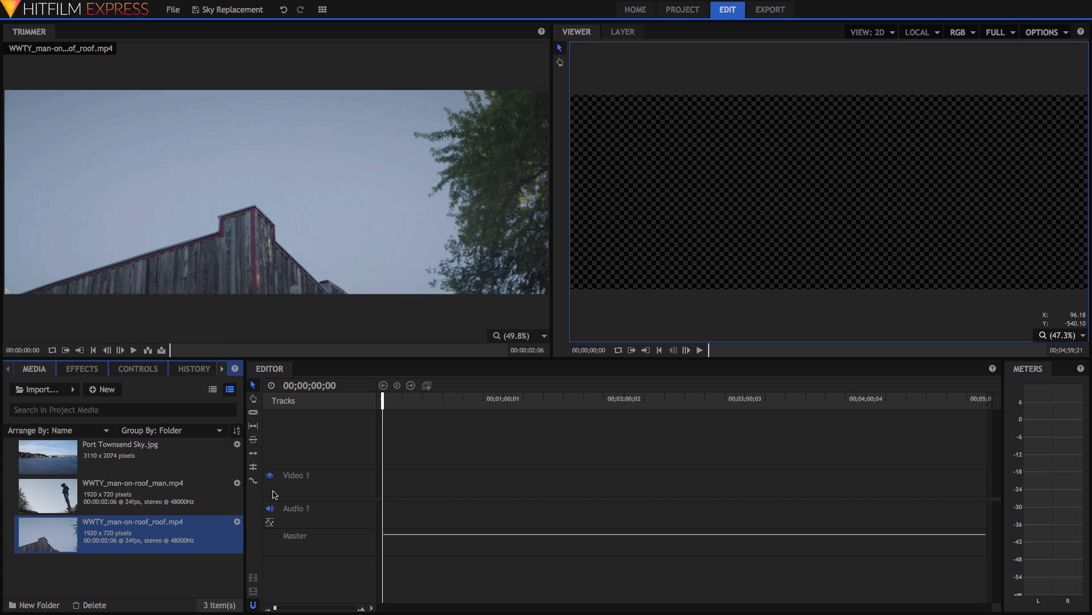
left_click(282, 401)
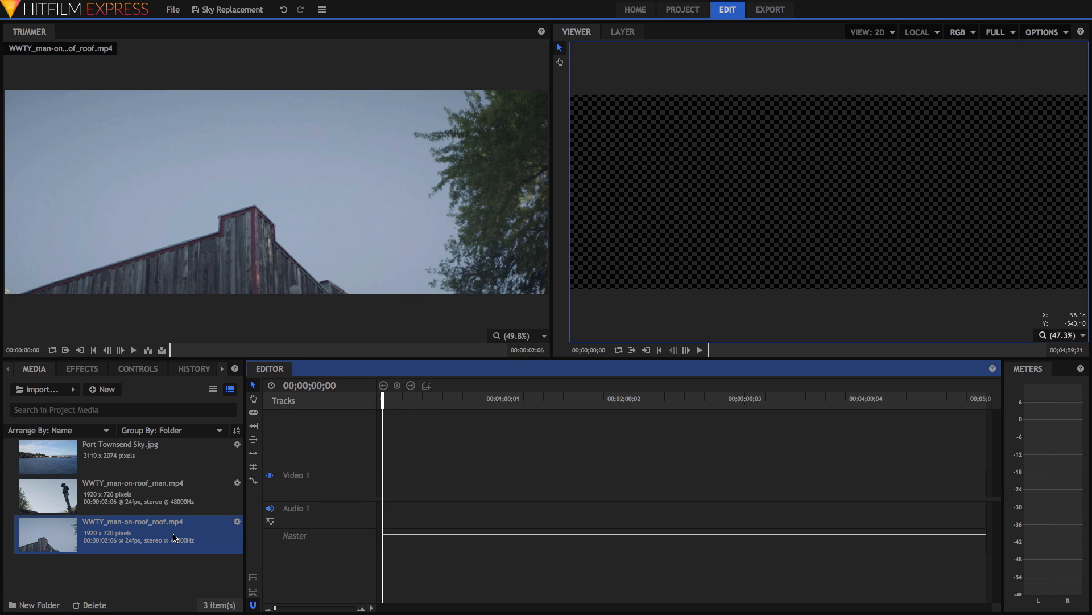
left_click(174, 537)
right_click(174, 537)
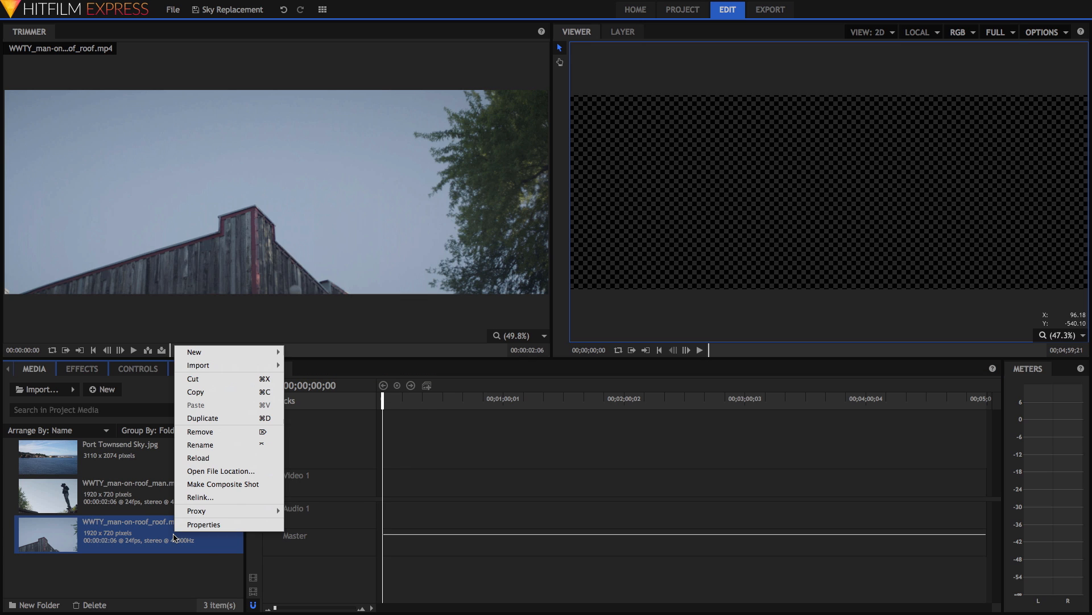
left_click(265, 484)
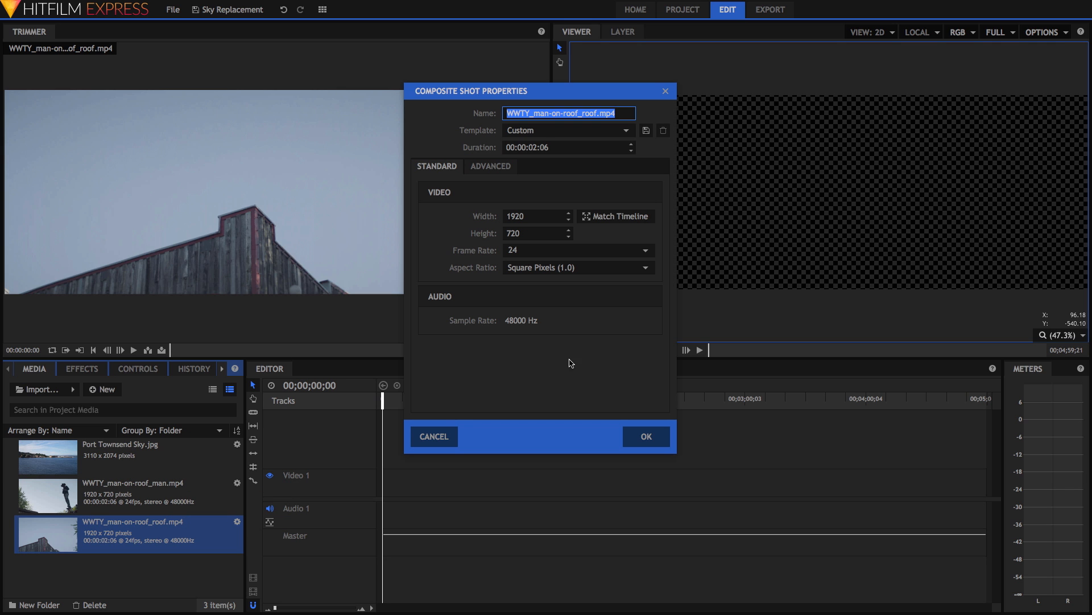
left_click(649, 437)
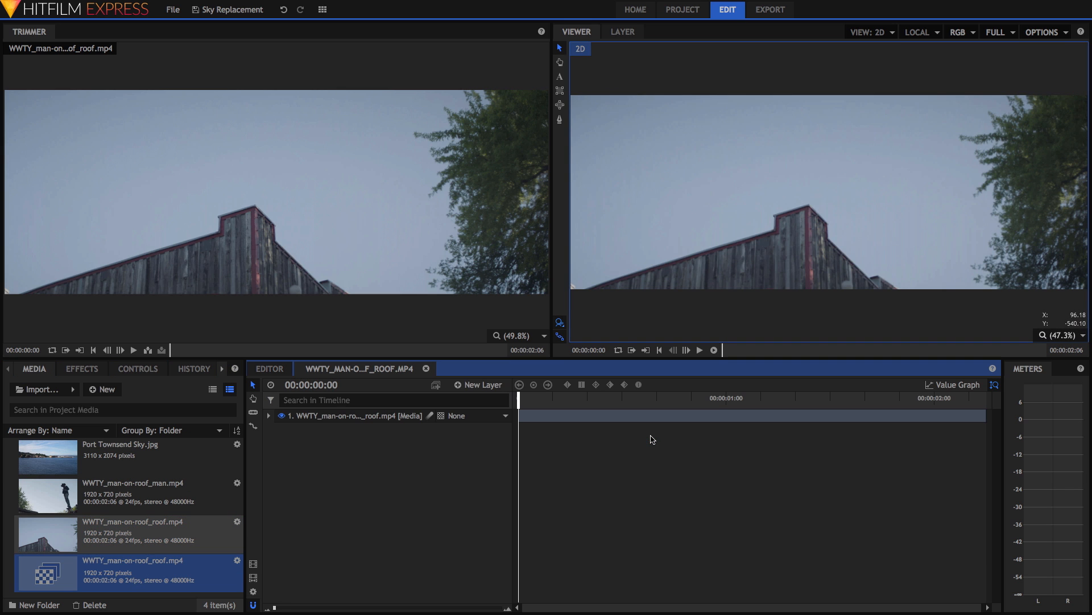
left_click(348, 420)
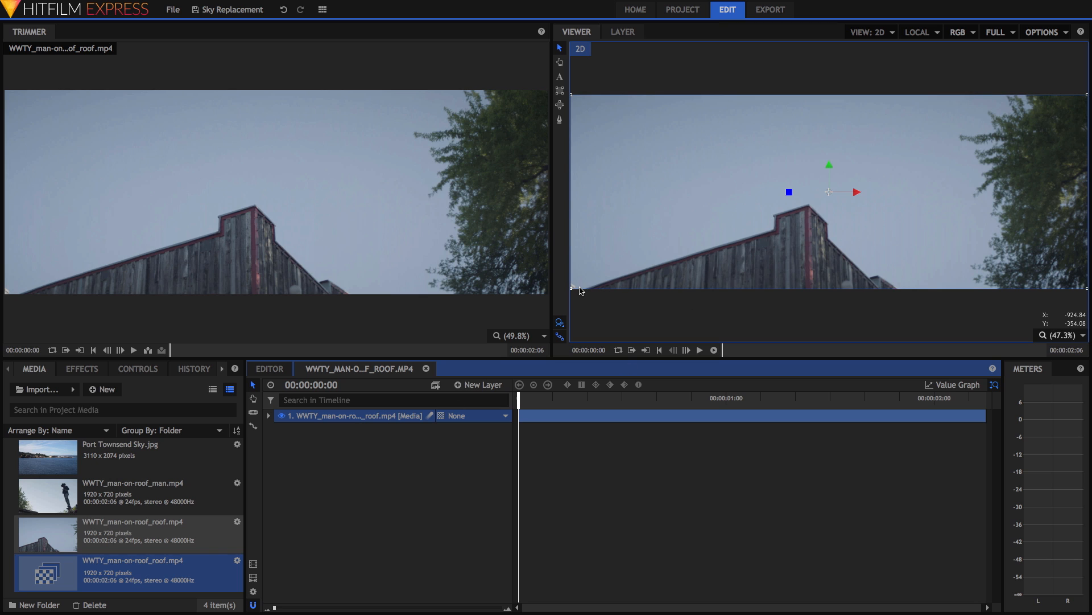
left_click(652, 269)
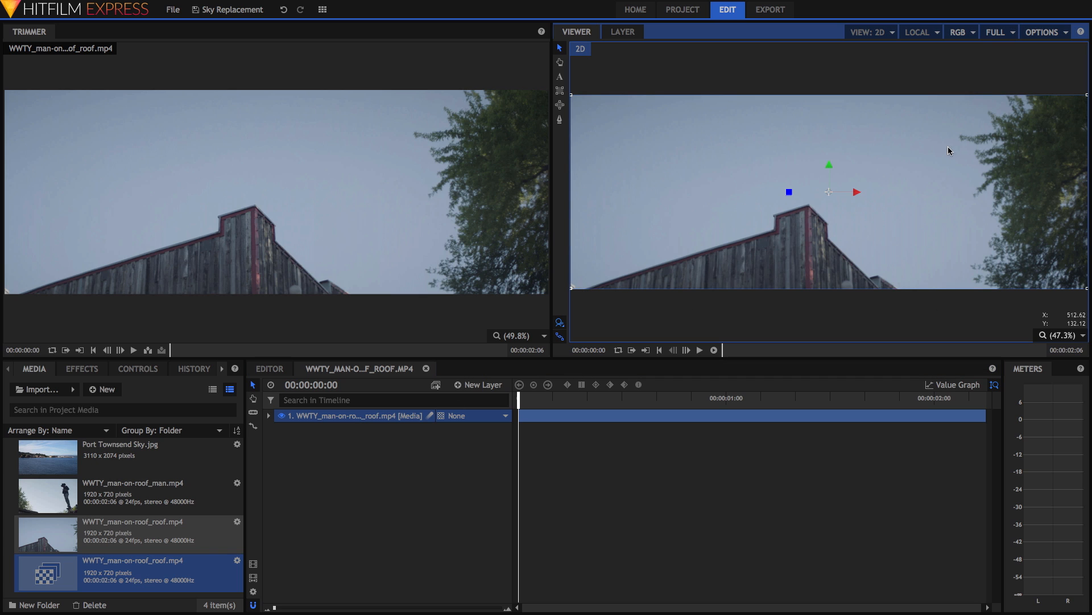
left_click(561, 106)
left_click_drag(625, 134, 863, 248)
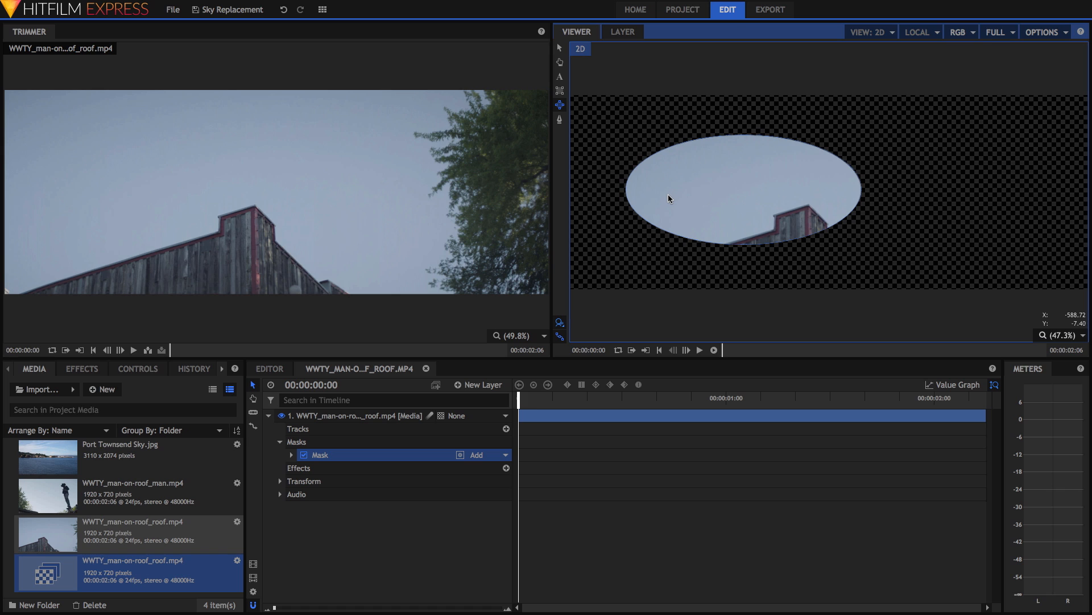
left_click(283, 10)
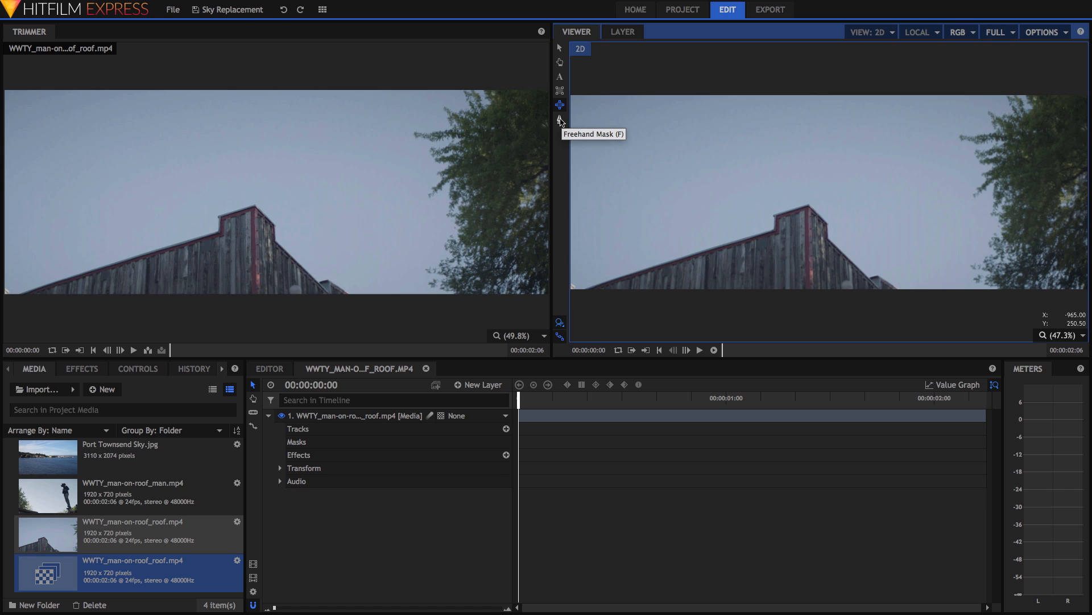
- Start a Freehand Mask on the roof layer with points at the left corner and peak of the building's raised front
left_click(561, 121)
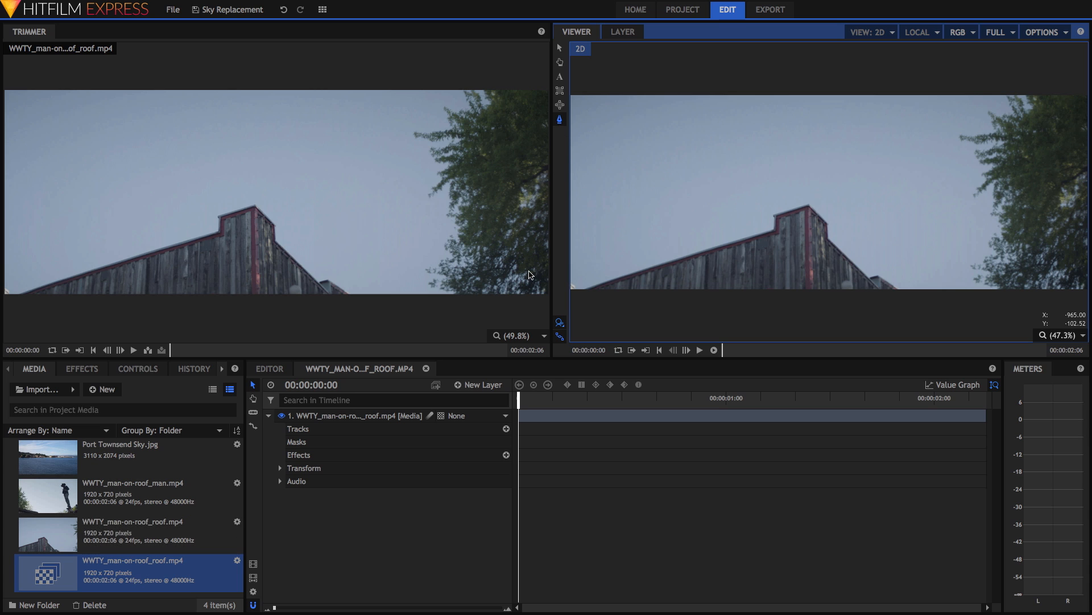
left_click(379, 418)
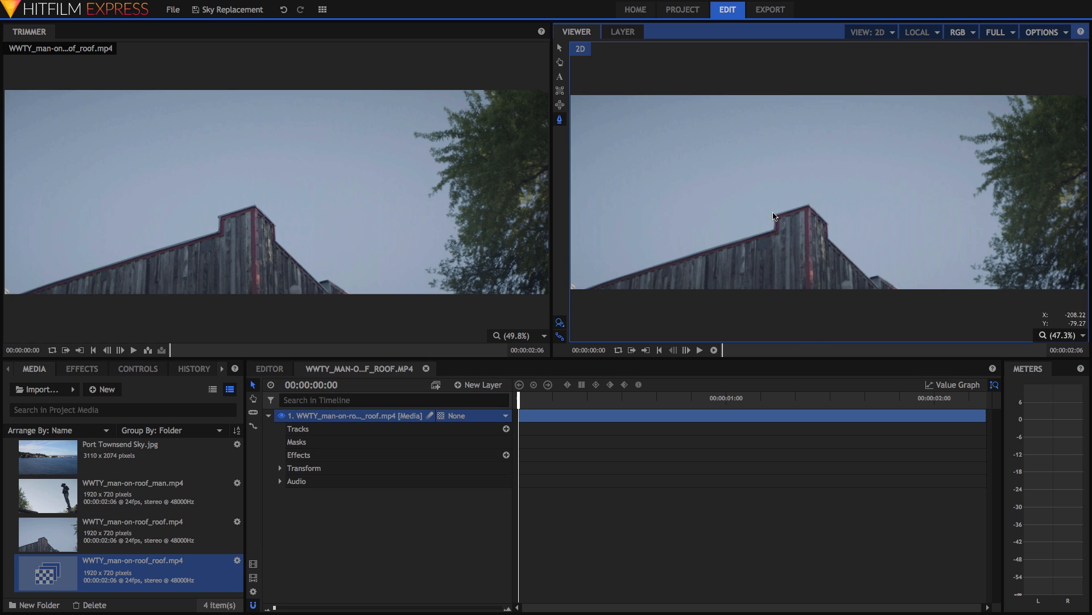
left_click(774, 214)
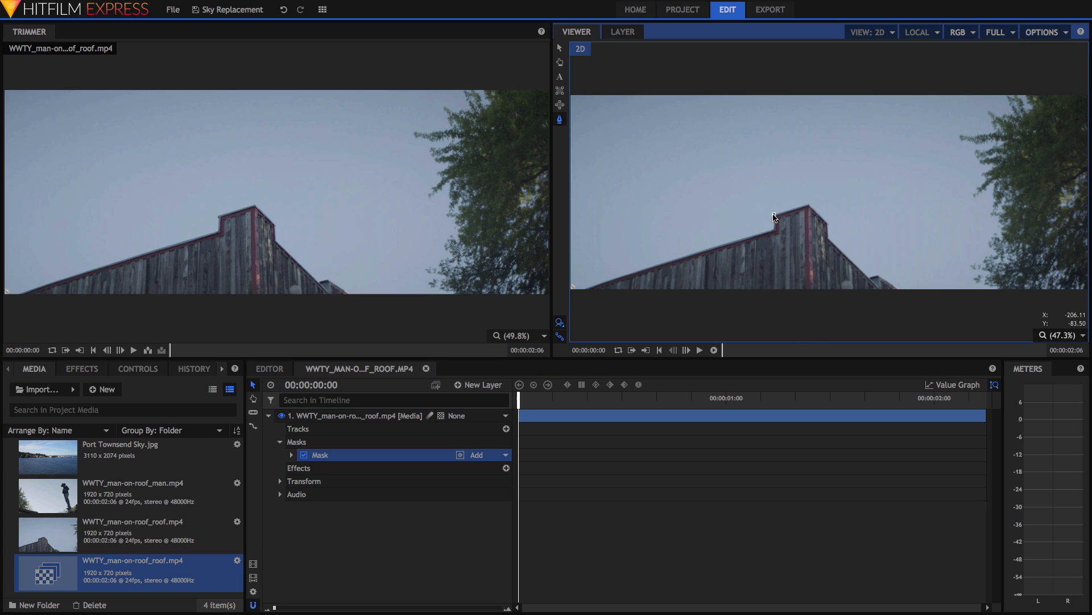
left_click(808, 204)
- Continue the freehand mask from the peak down the building's right edge to the small roof at its far end
left_click(1084, 335)
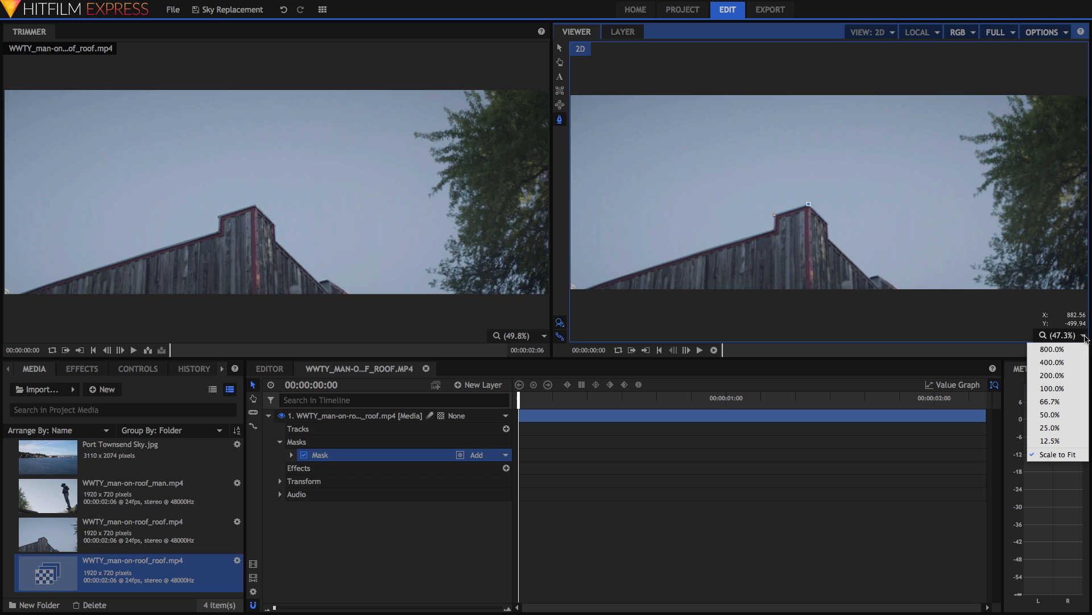
left_click(1060, 376)
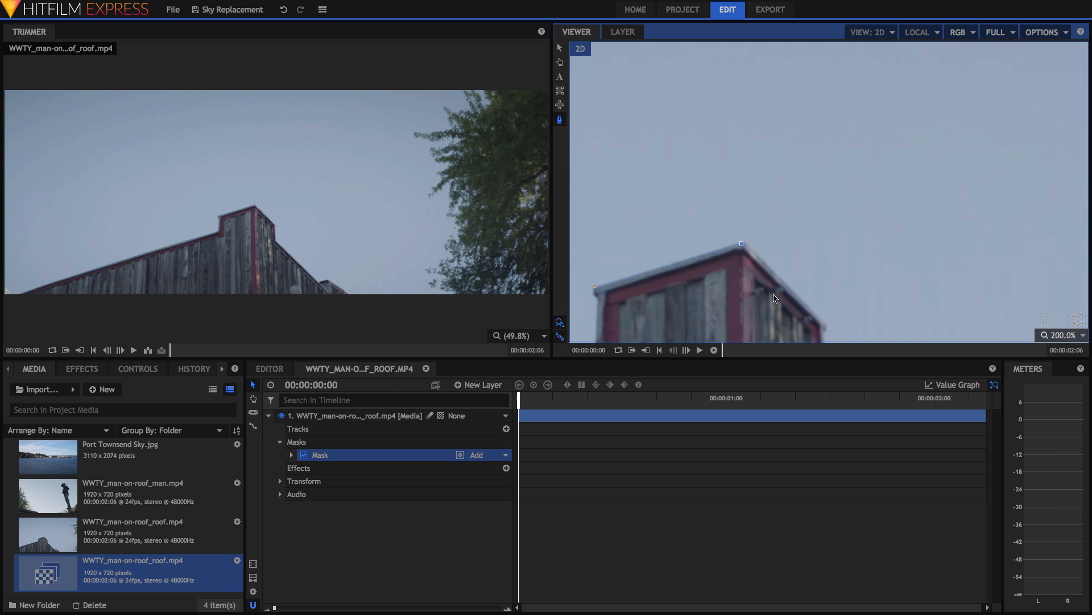
scroll(779, 324, "up", 1)
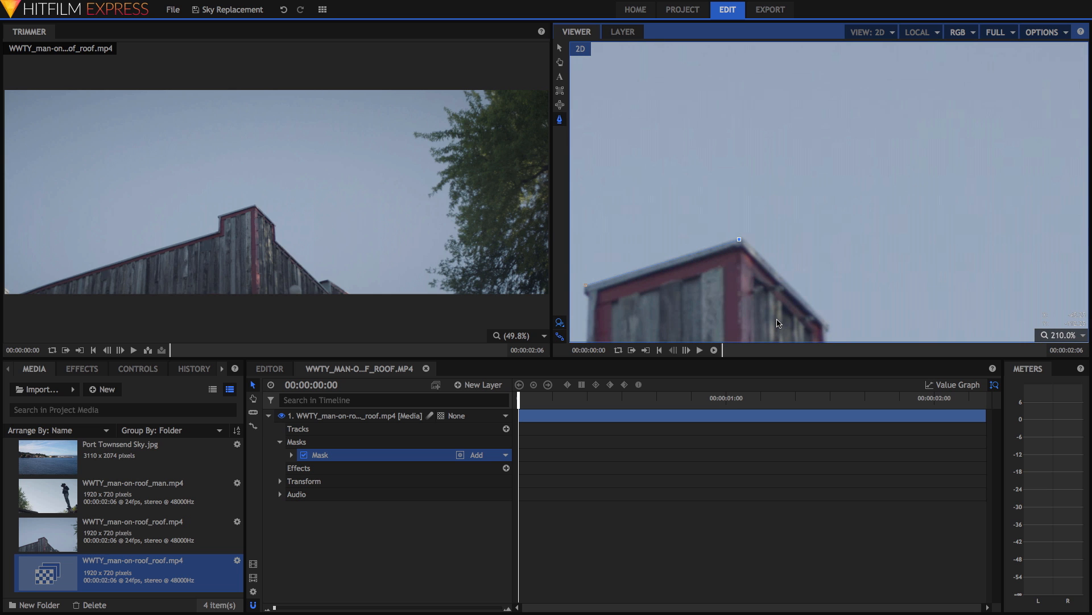
left_click_drag(780, 272, 866, 135)
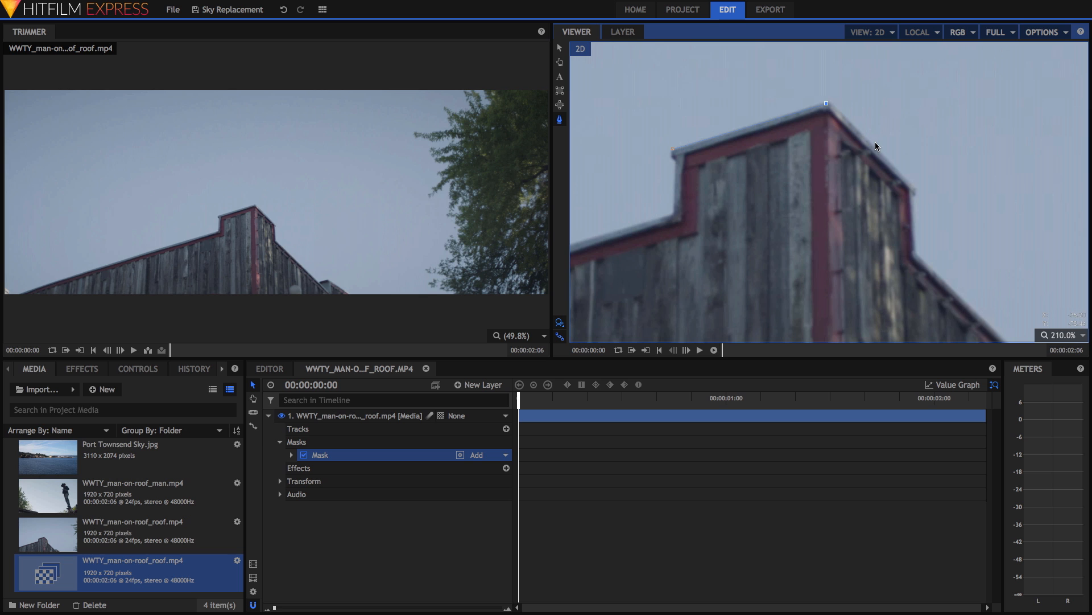
left_click(911, 194)
left_click(914, 249)
left_click(997, 329)
left_click_drag(920, 280, 682, 128)
left_click(859, 272)
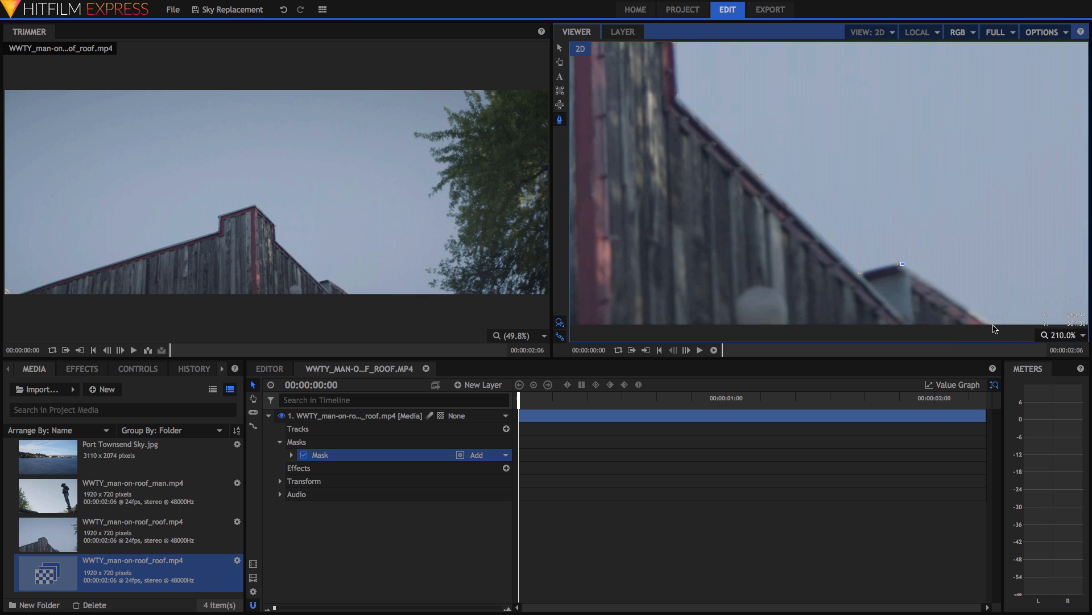
- Run the mask outline below the frame, trace up the left roof slope, and close it at the starting corner
scroll(805, 216, "down", 8)
scroll(788, 211, "up", 8)
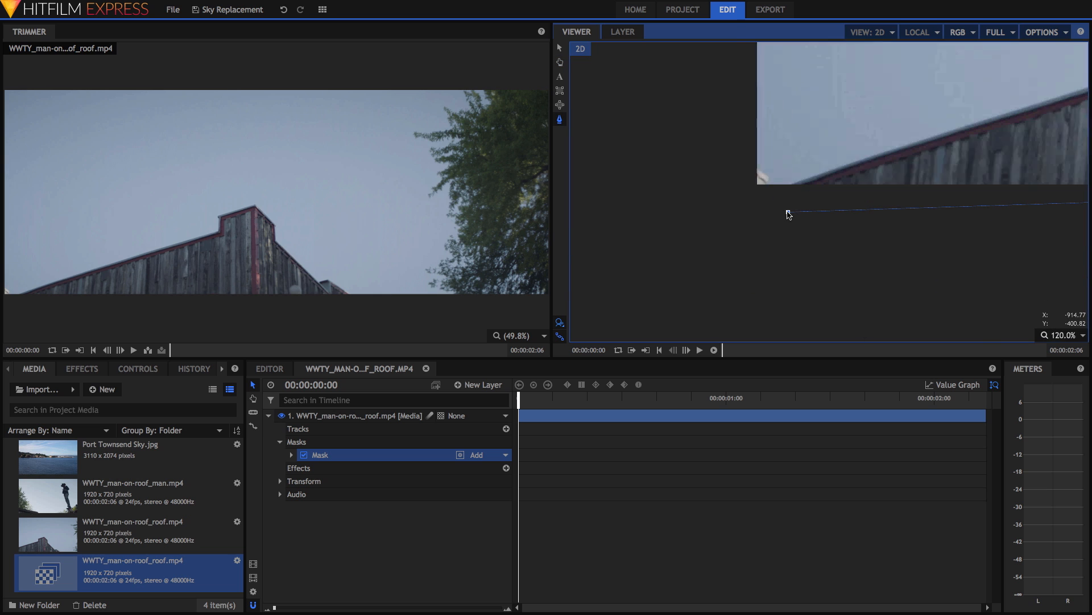
left_click(788, 211)
left_click(774, 173)
left_click(827, 150)
left_click_drag(946, 88, 676, 230)
left_click(889, 185)
left_click(1085, 127)
left_click_drag(1068, 94, 752, 208)
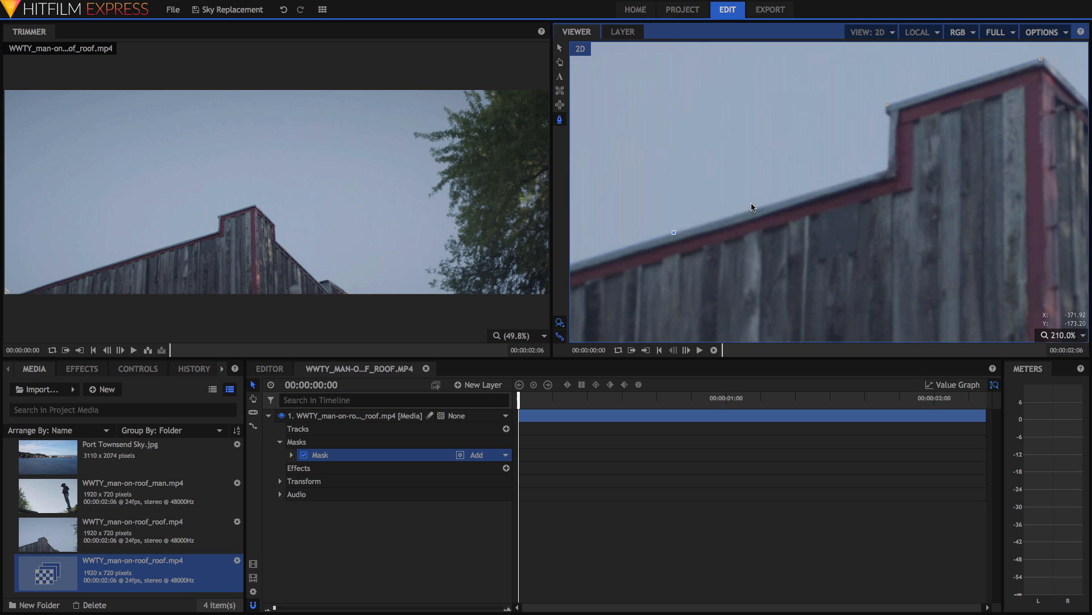
left_click(887, 105)
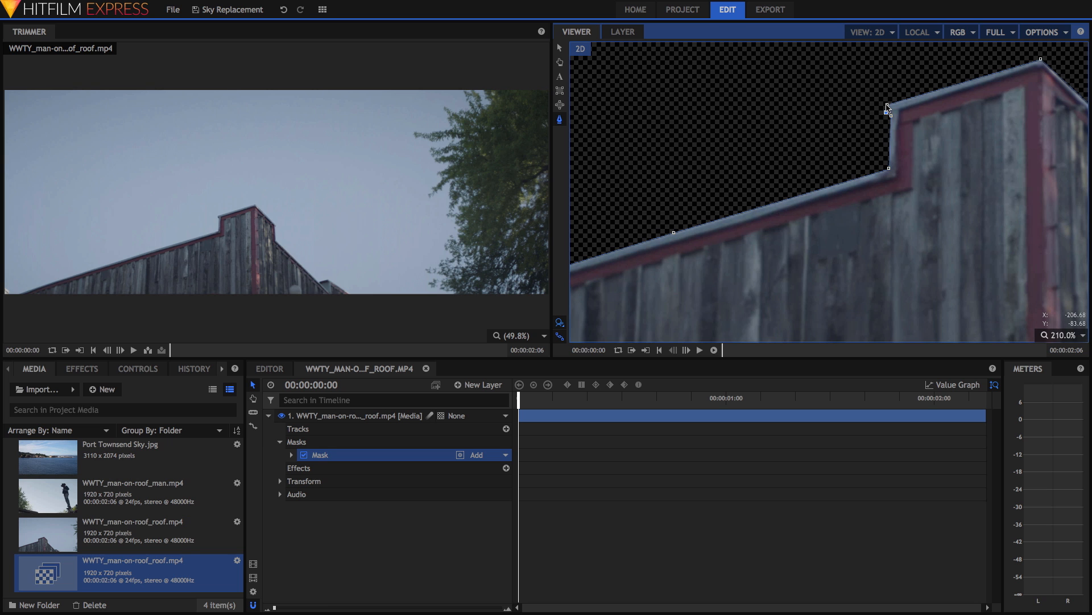
- Fine-tune the mask points at the peak and right-hand corners of the raised front, and fit the whole frame in view
left_click_drag(958, 127, 785, 207)
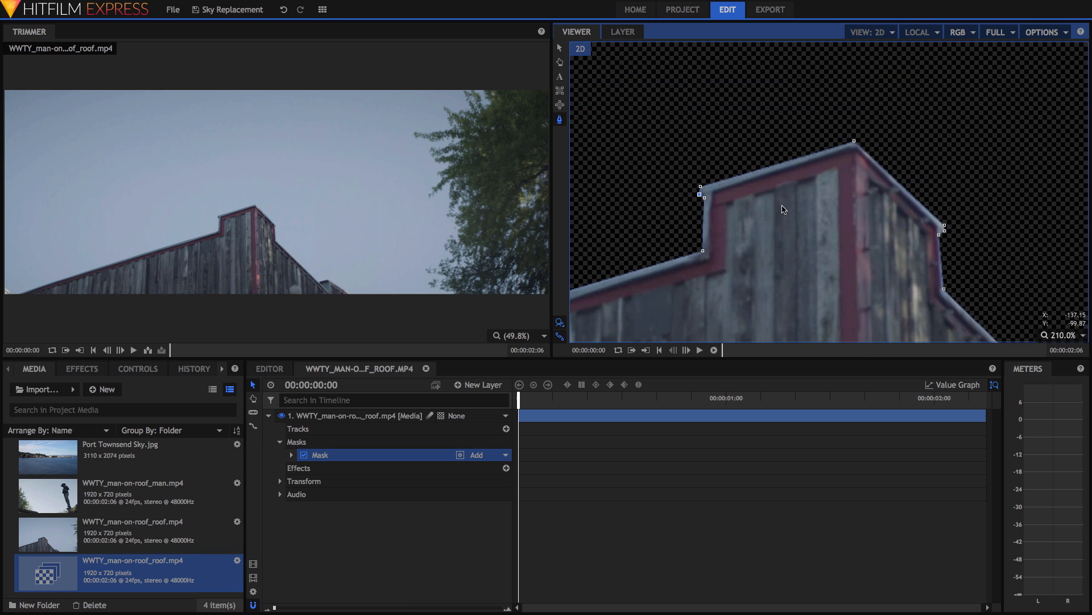
left_click_drag(855, 142, 857, 139)
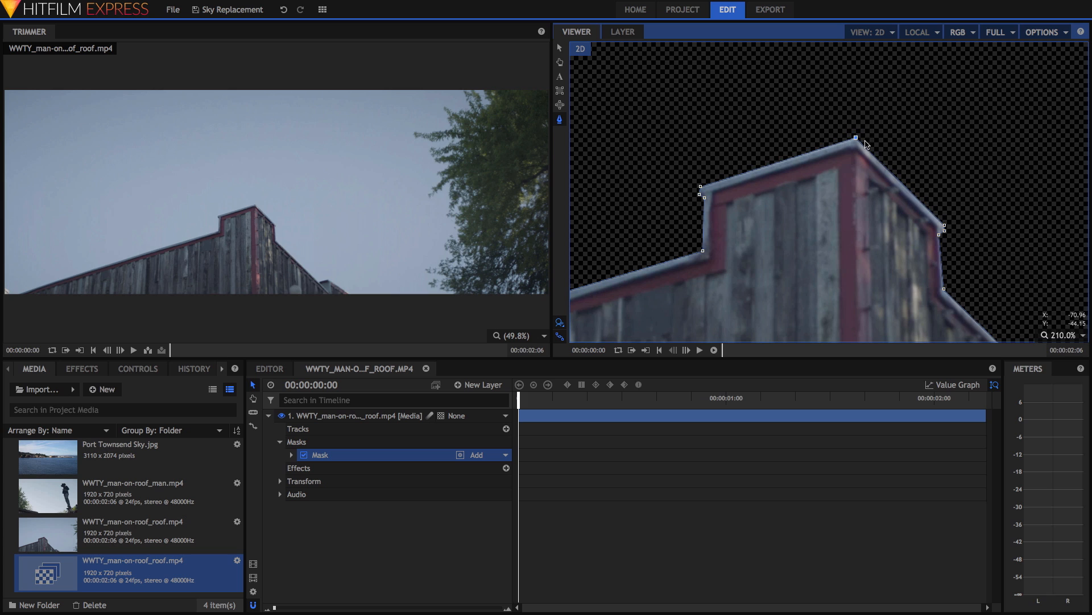
left_click_drag(939, 234, 942, 236)
left_click_drag(943, 289, 943, 291)
left_click(1078, 335)
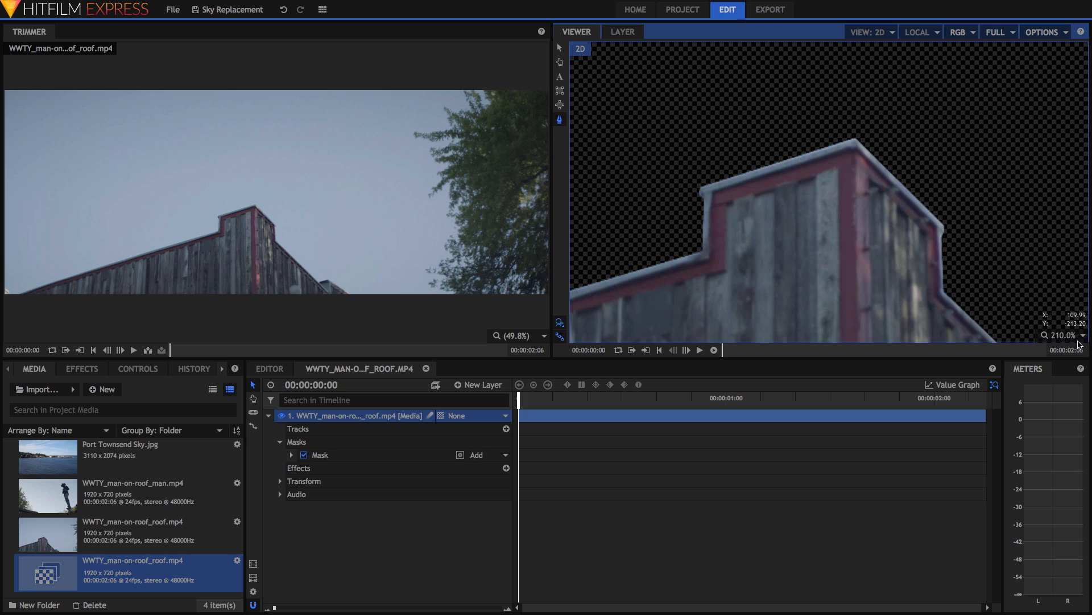
left_click(1073, 453)
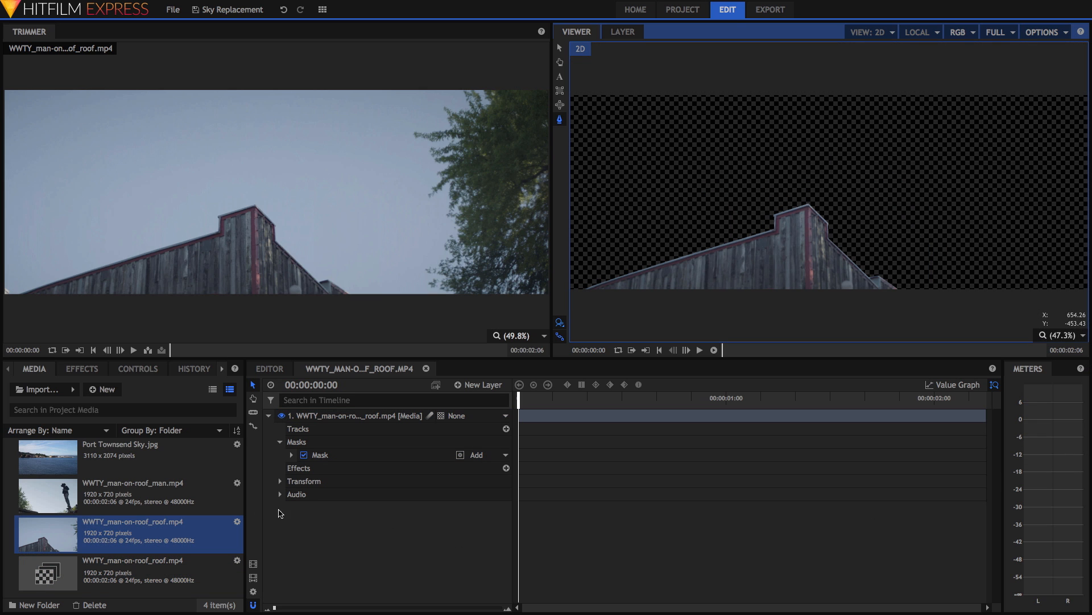
- Add Port Townsend Sky.jpg to the composite shot as a layer beneath the masked roof clip
left_click(76, 457)
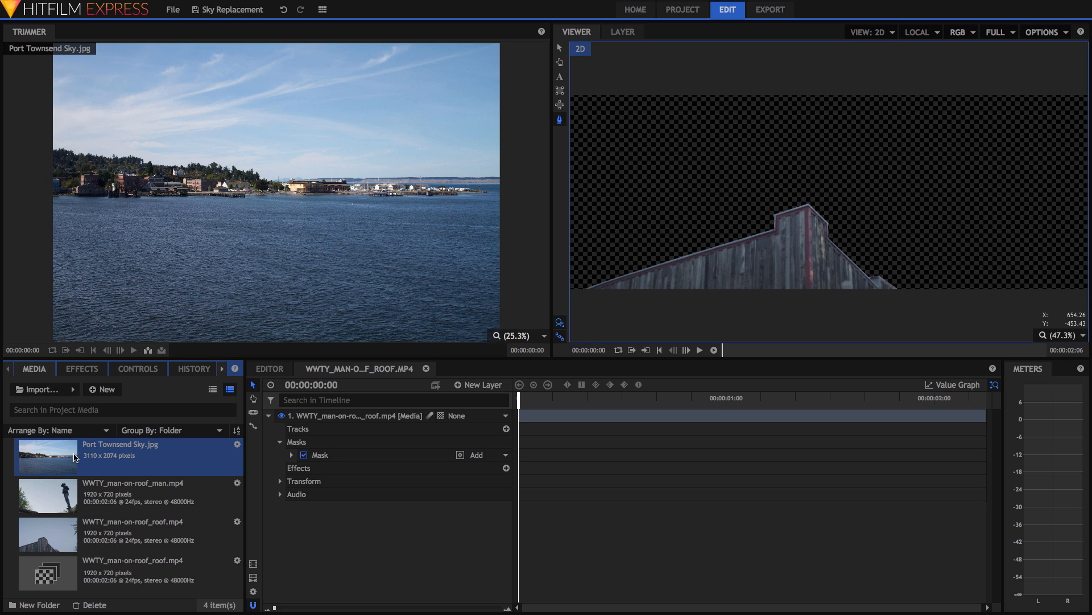
left_click_drag(59, 449, 356, 534)
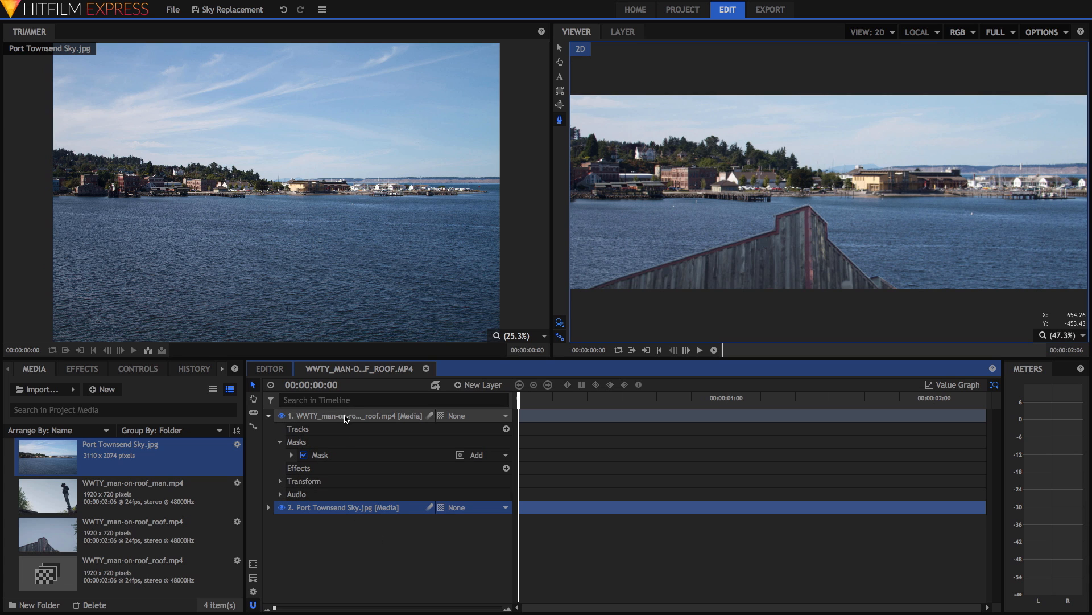
left_click_drag(351, 511, 371, 539)
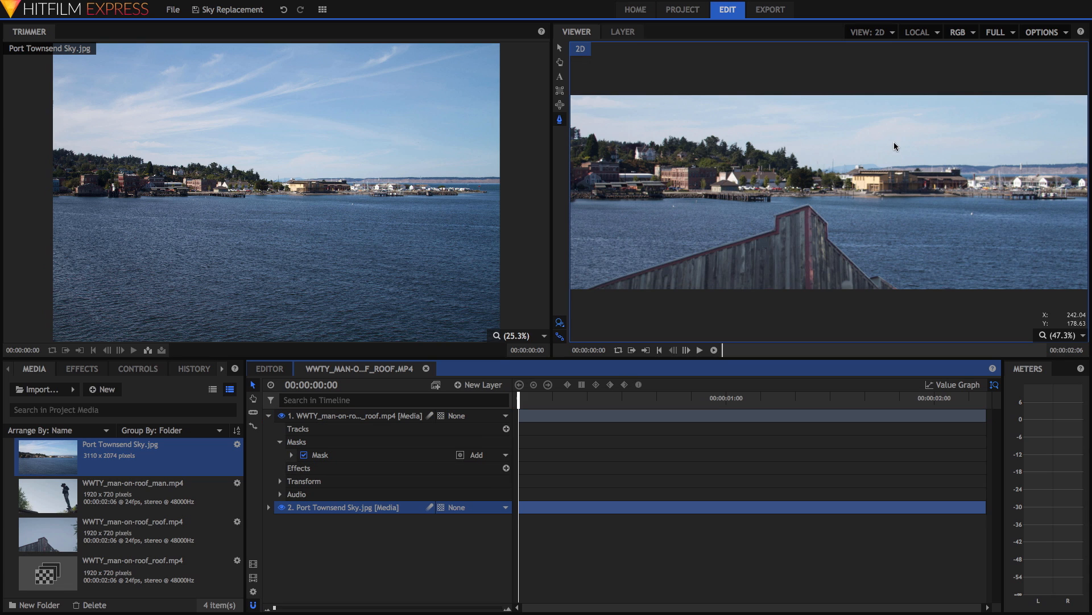
left_click(836, 203)
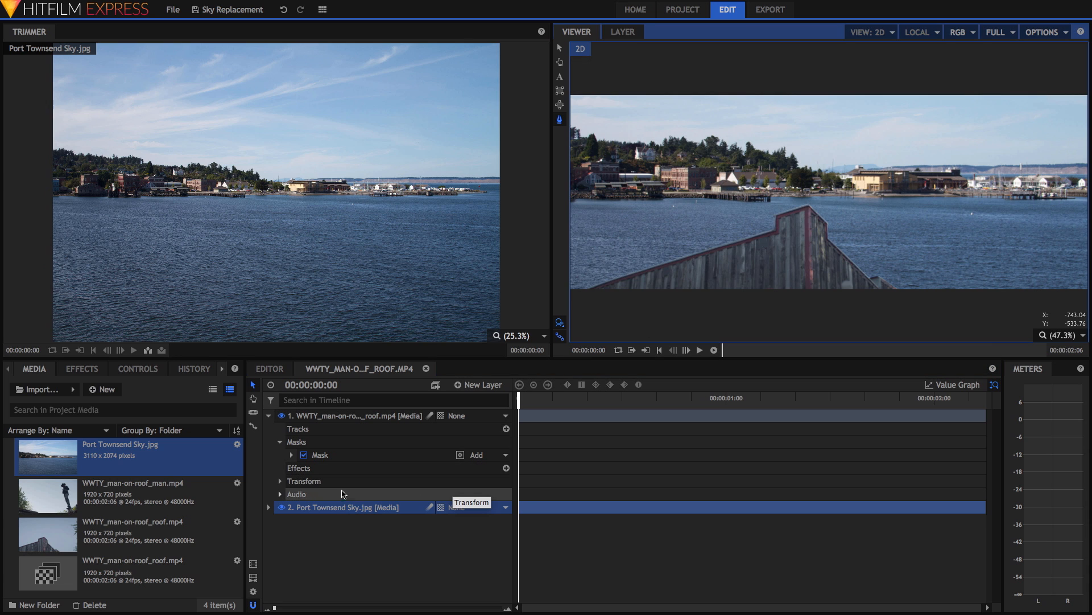
- Move the Port Townsend Sky layer straight down to a Y position of about -625.7 so only sky shows behind the roof
left_click(269, 507)
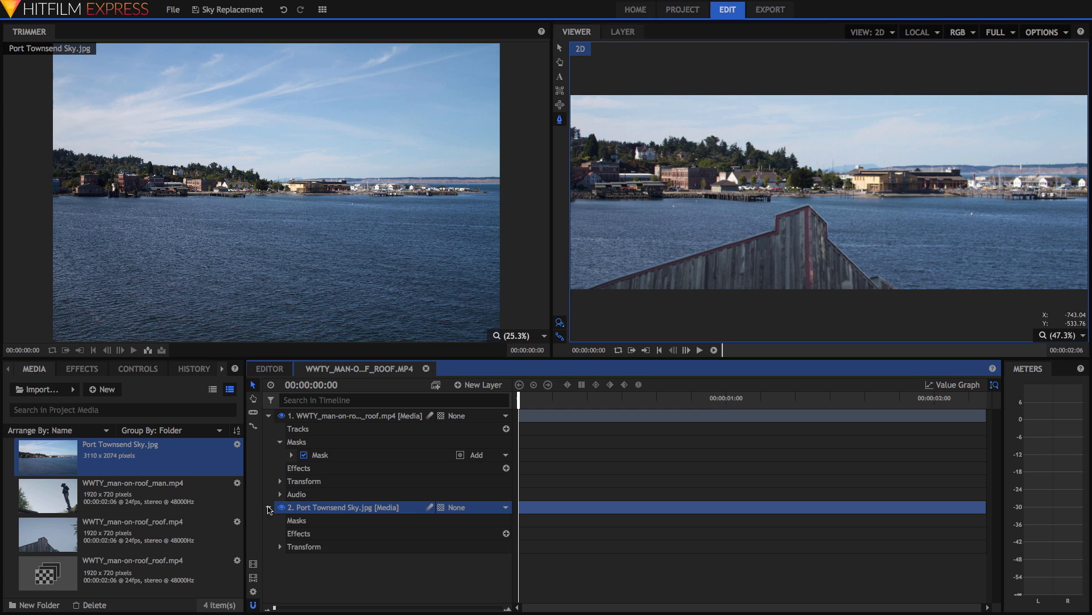
left_click(280, 547)
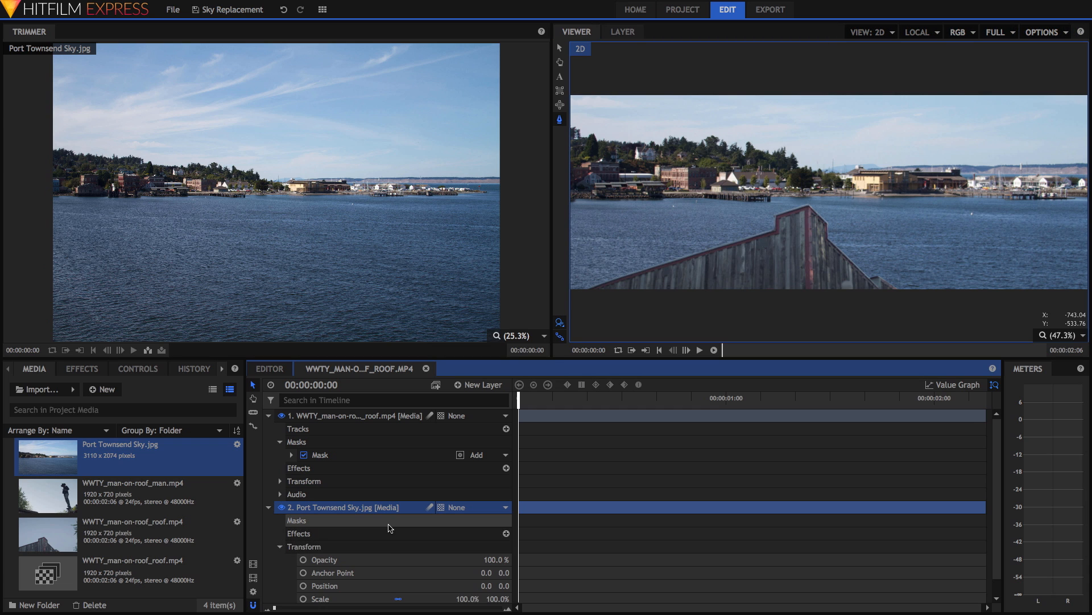
scroll(390, 524, "down", 1)
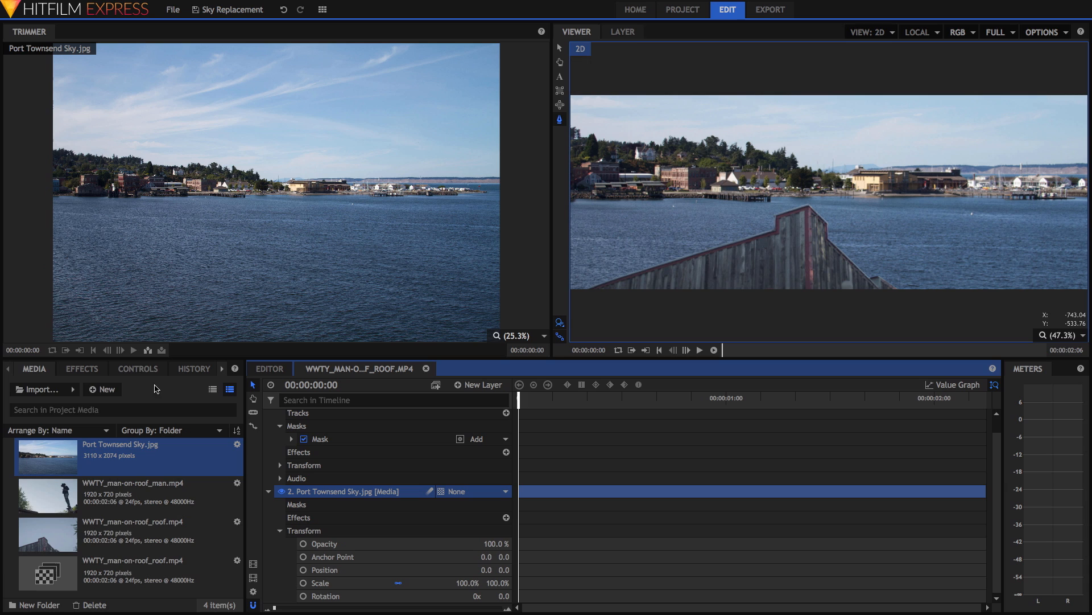
left_click(145, 370)
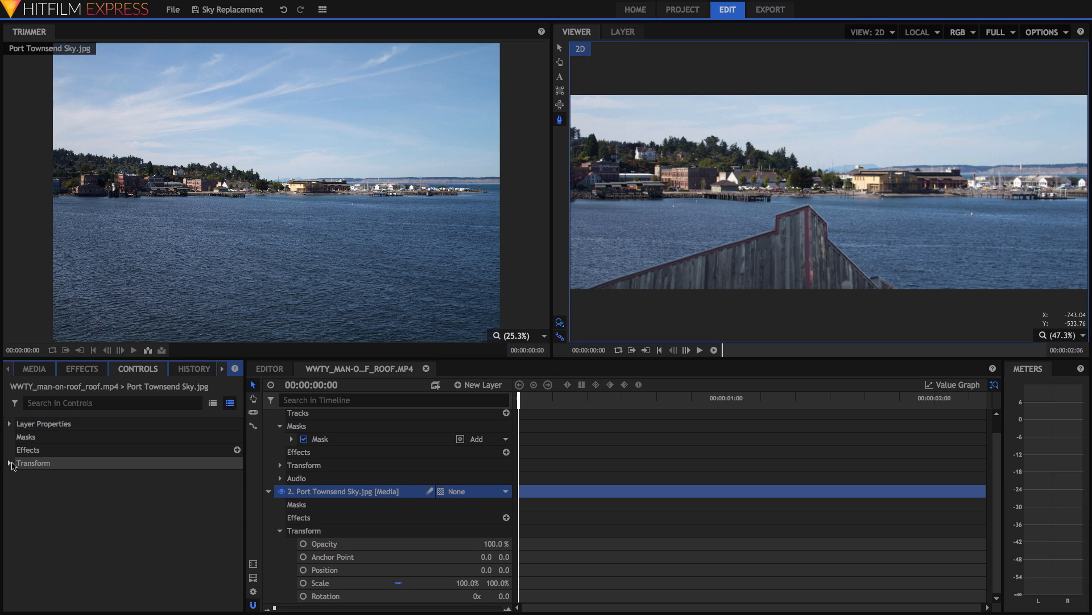
left_click(9, 463)
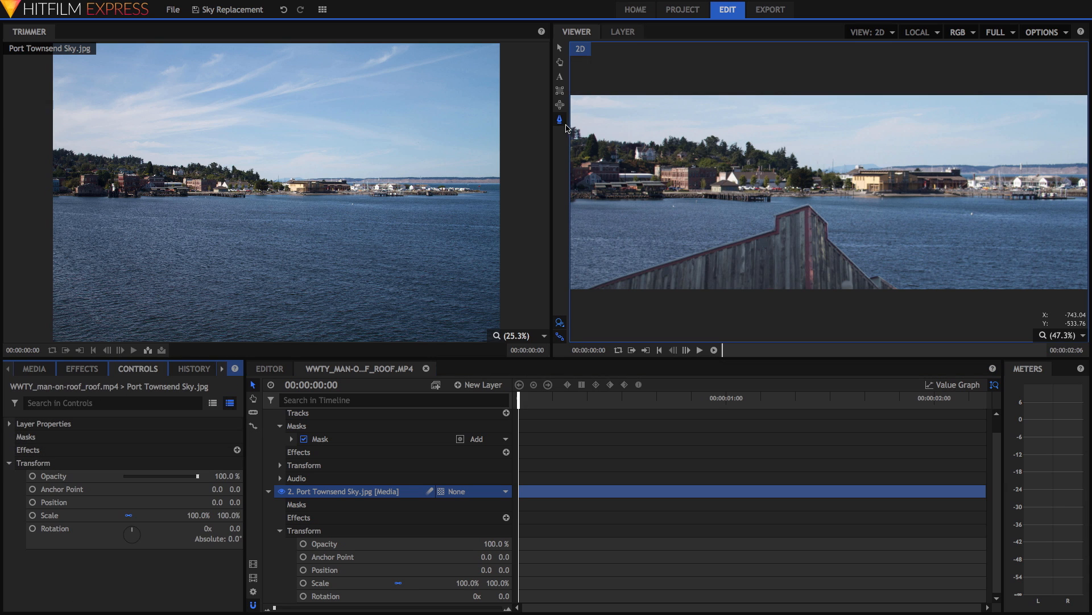
left_click(560, 49)
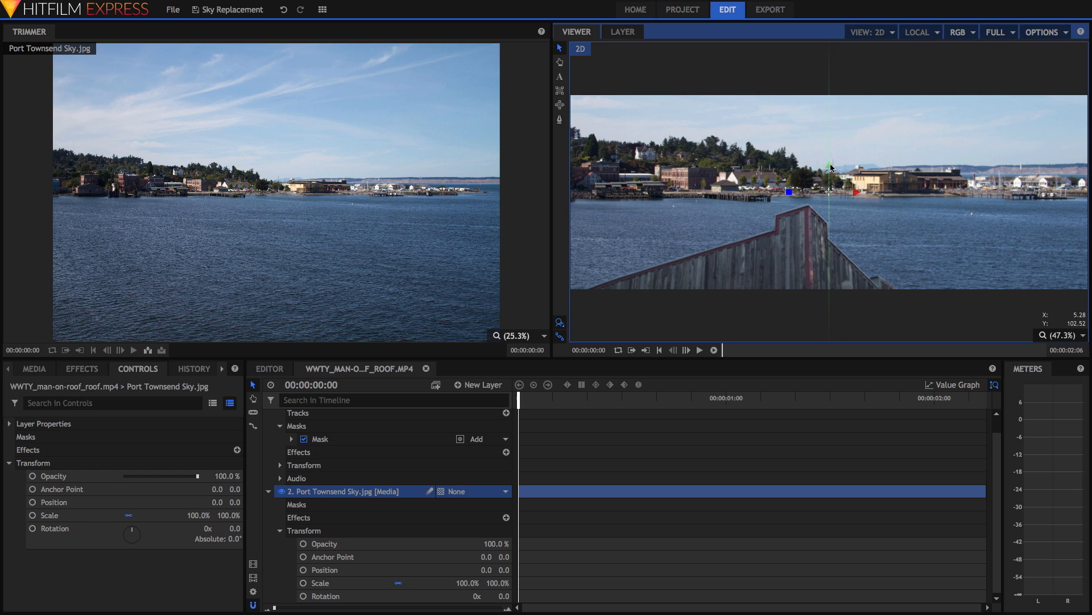
left_click_drag(831, 167, 829, 334)
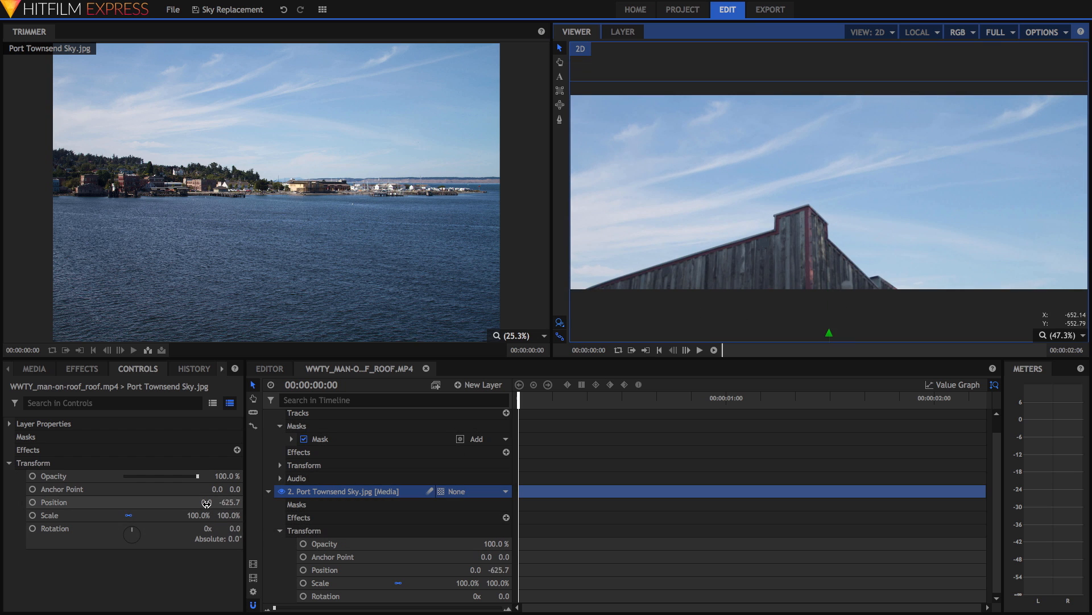
- Set the Port Townsend Sky layer's Y position to about -648.7 and collapse the layer's properties
mouse_move(206, 503)
left_mouse_down()
mouse_move(120, 503)
mouse_move(274, 503)
mouse_move(214, 503)
mouse_move(226, 503)
left_mouse_up()
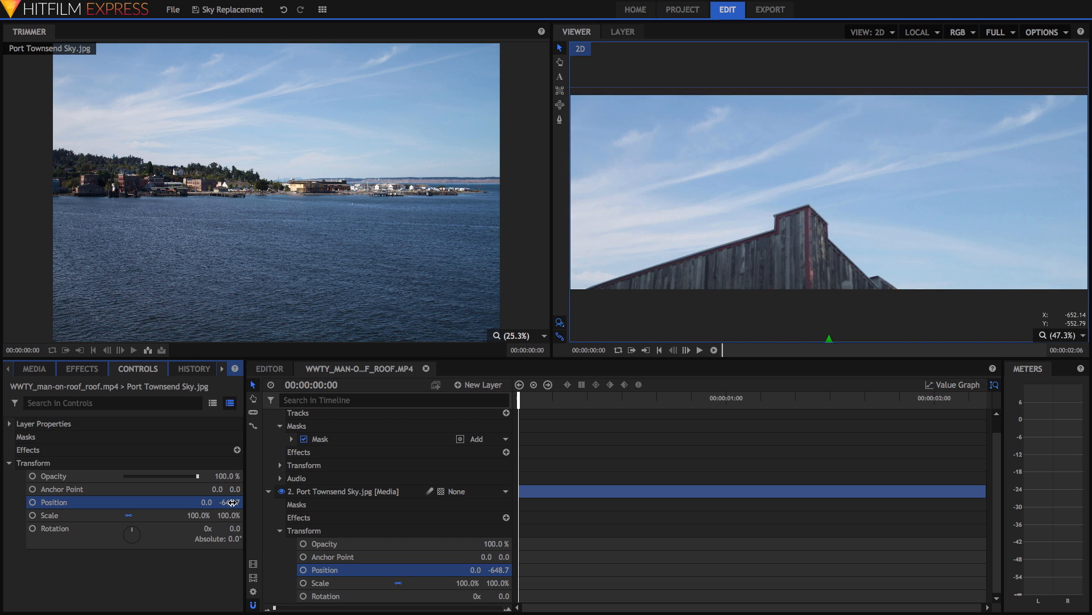
left_click(268, 491)
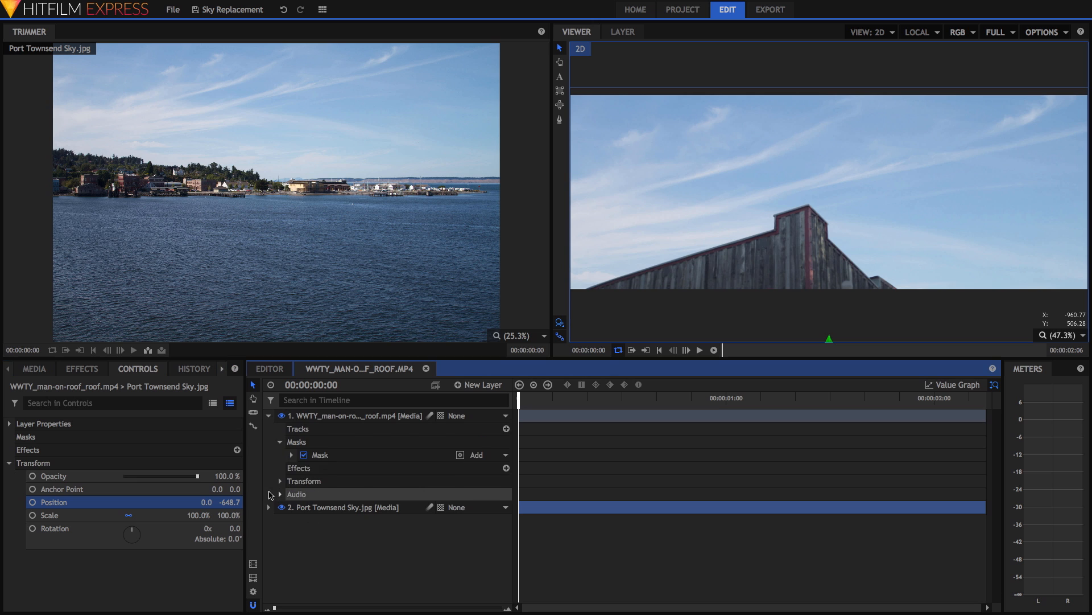
- Add WWTY_man-on-roof_man.mp4 to the composite shot as the top layer, above the roof clip, and fit the whole frame in view
left_click(37, 369)
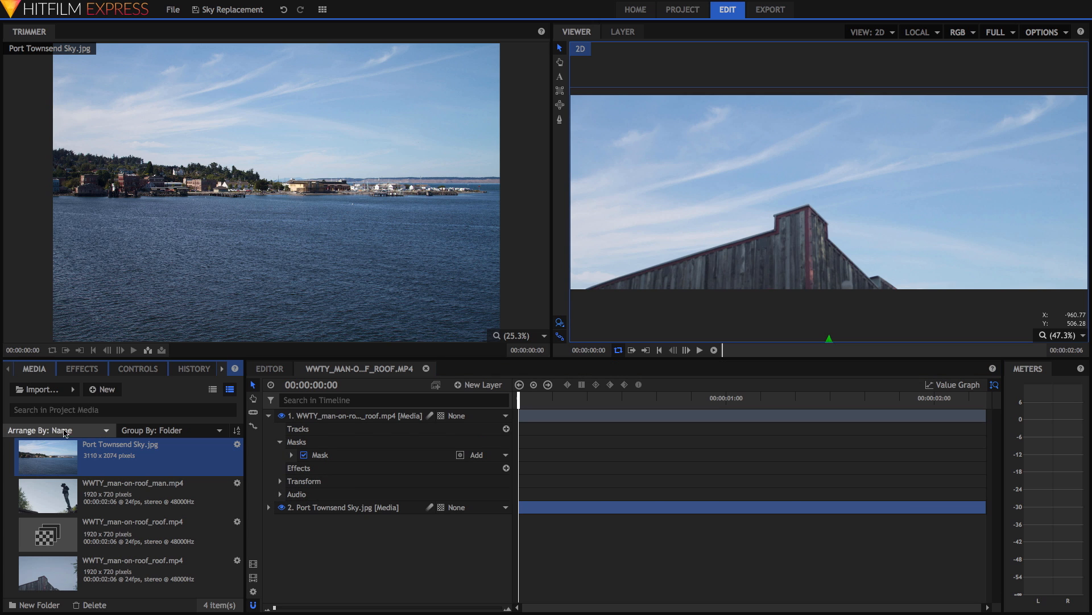
left_click_drag(49, 494, 328, 418)
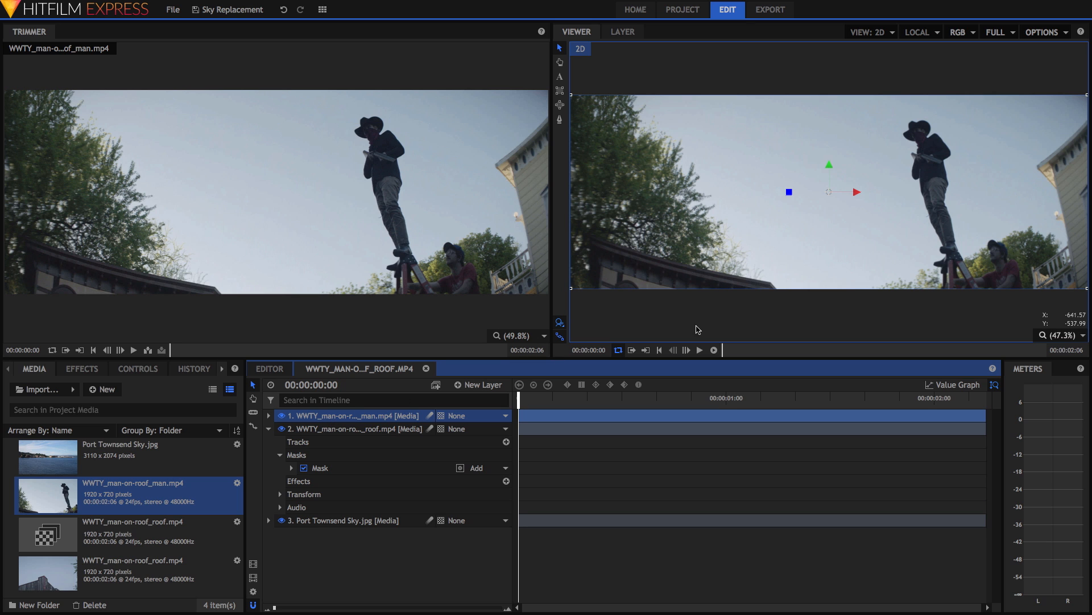
scroll(928, 146, "up", 1)
scroll(929, 147, "up", 4)
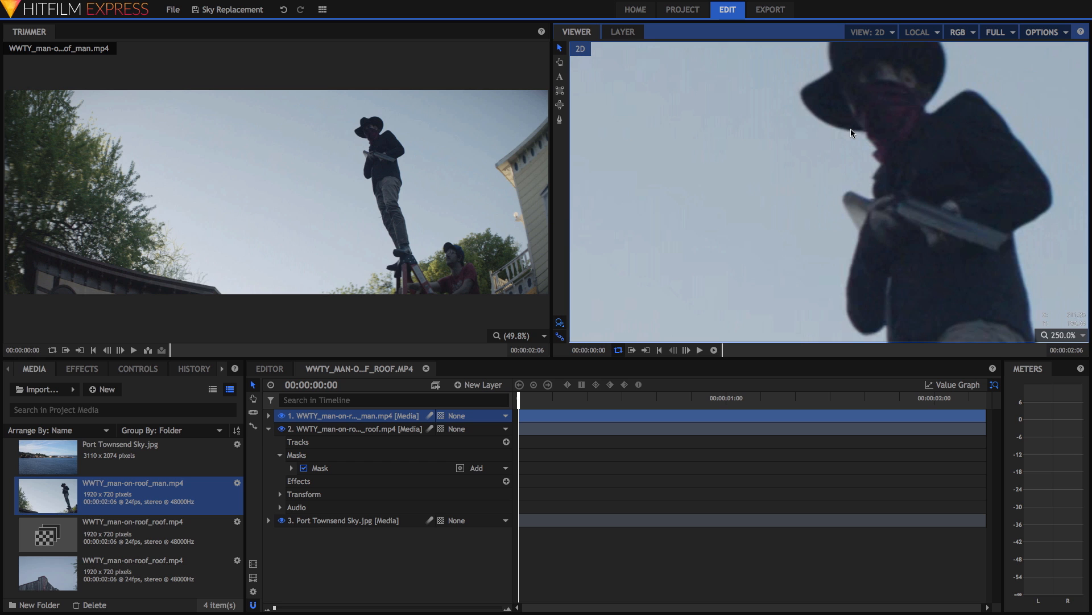
mouse_move(518, 403)
left_mouse_down()
mouse_move(863, 393)
mouse_move(529, 385)
mouse_move(512, 396)
left_mouse_up()
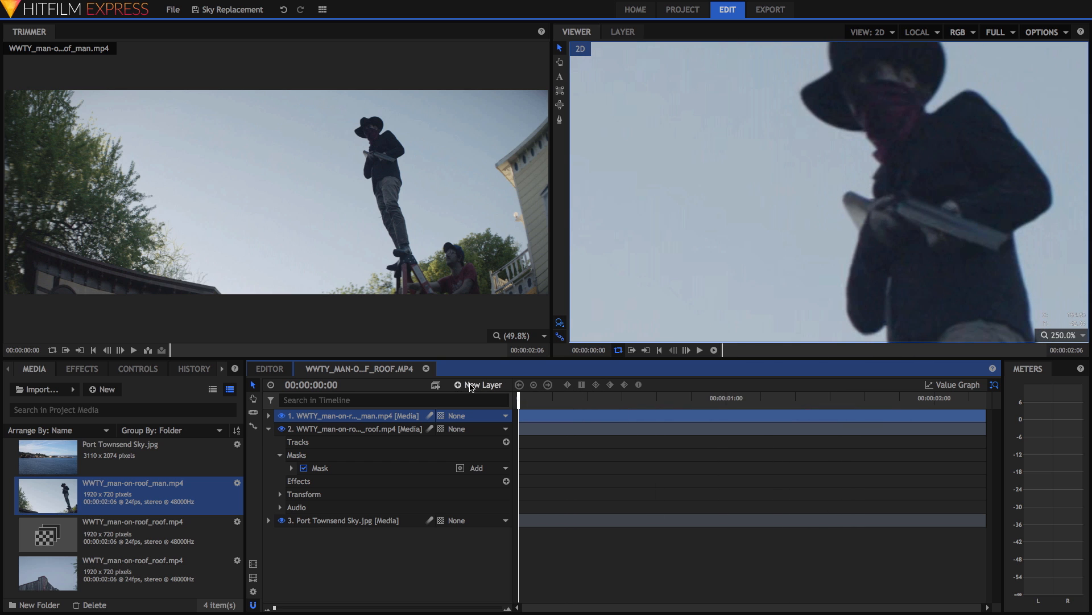
left_click(1083, 335)
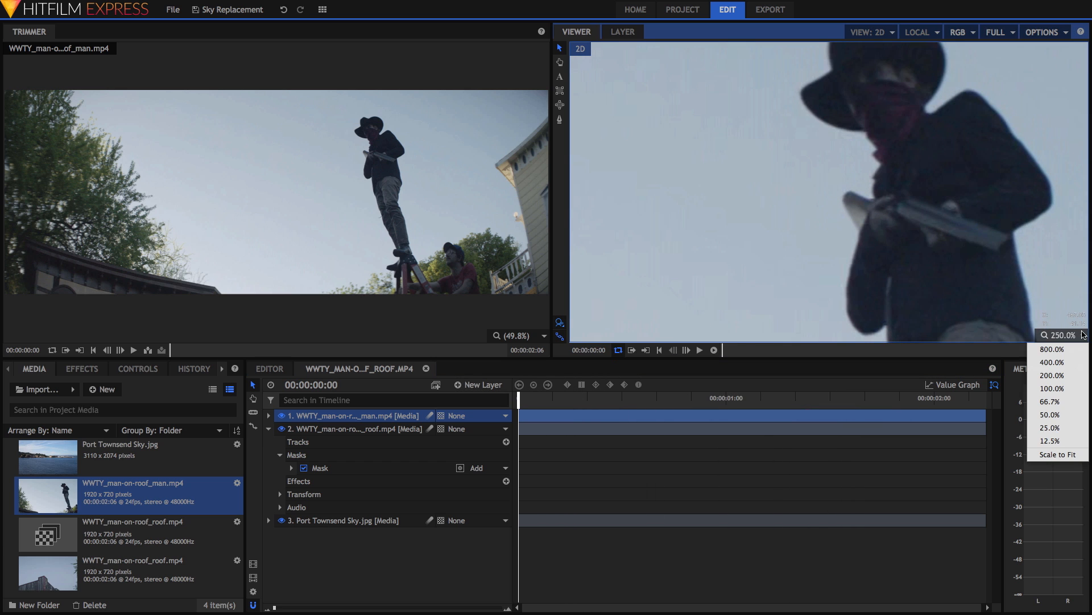
left_click(1069, 454)
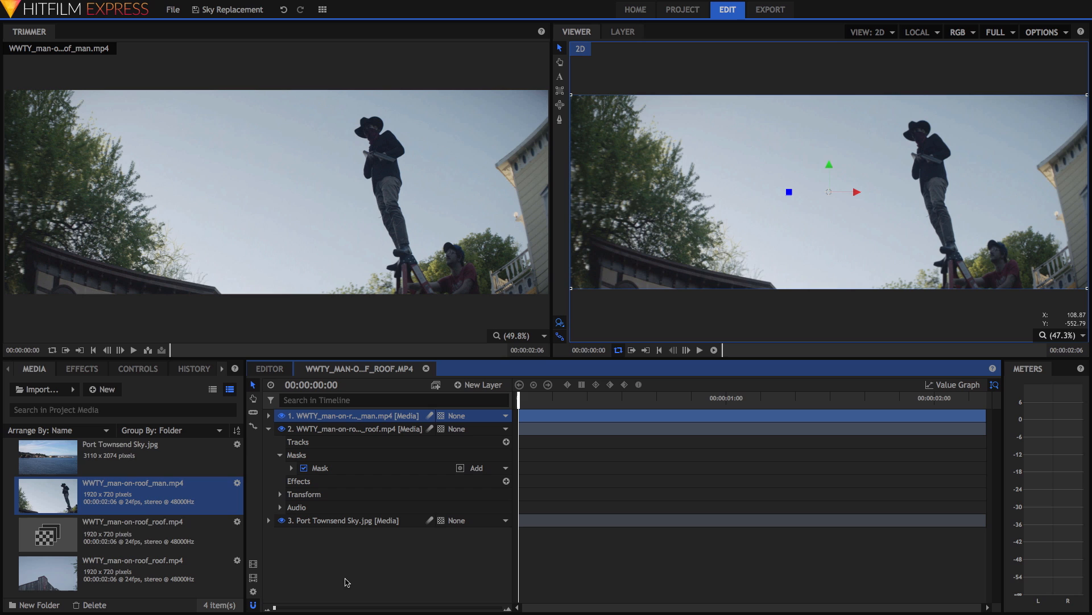
- Find and select the Luminance Key among the Keying effects
left_click(89, 372)
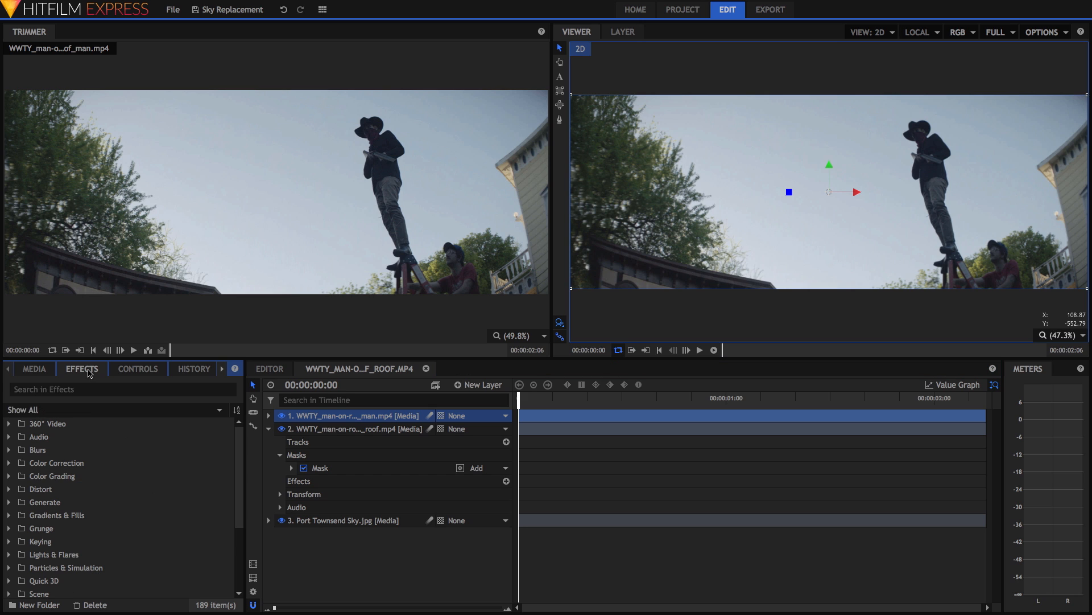
double_click(41, 544)
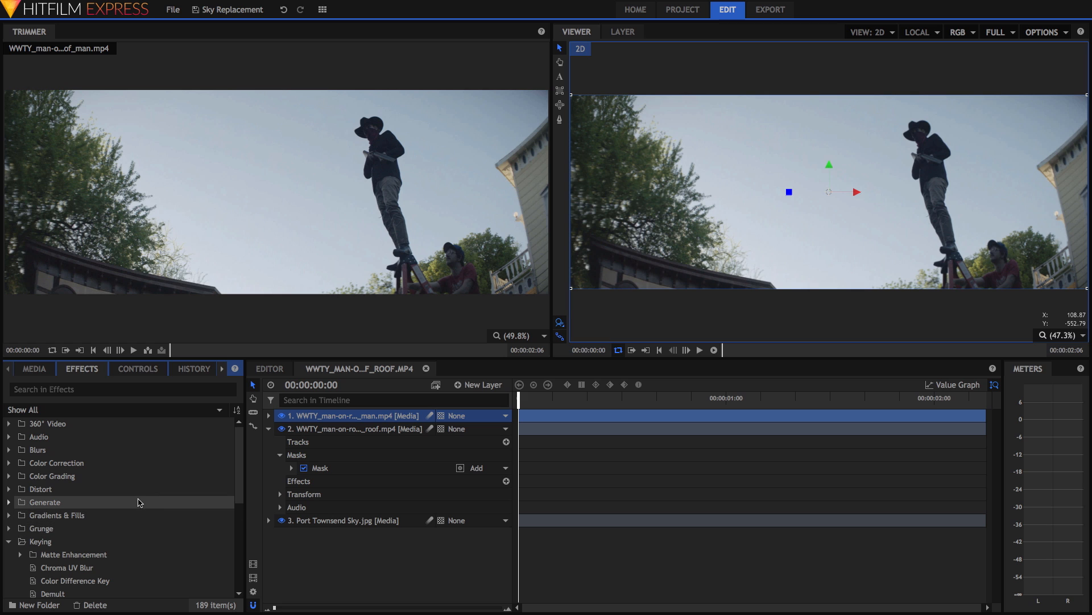
scroll(138, 501, "down", 5)
scroll(139, 502, "up", 1)
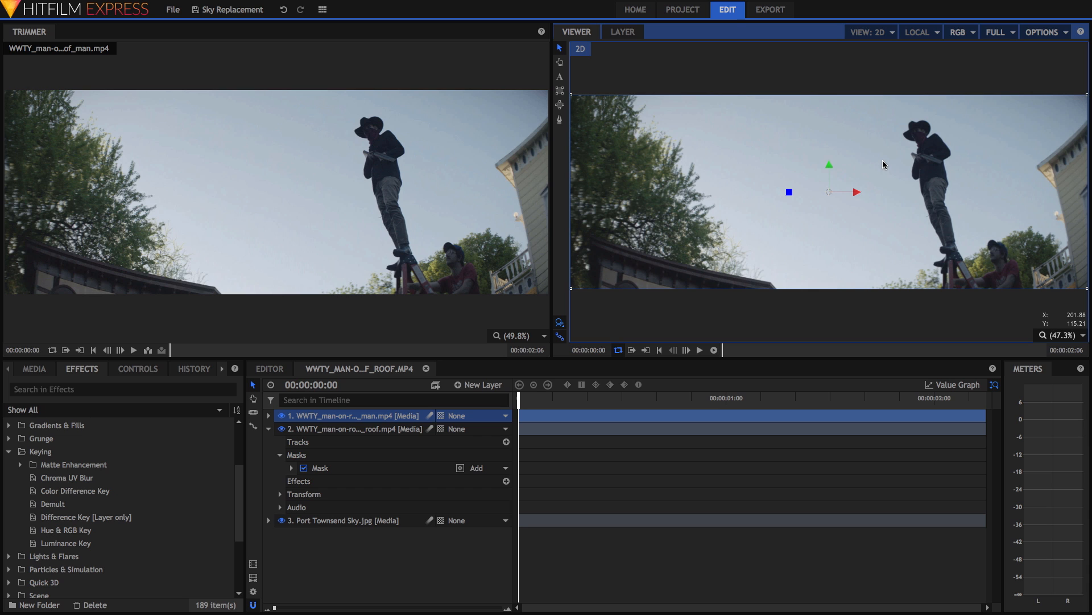
left_click(84, 545)
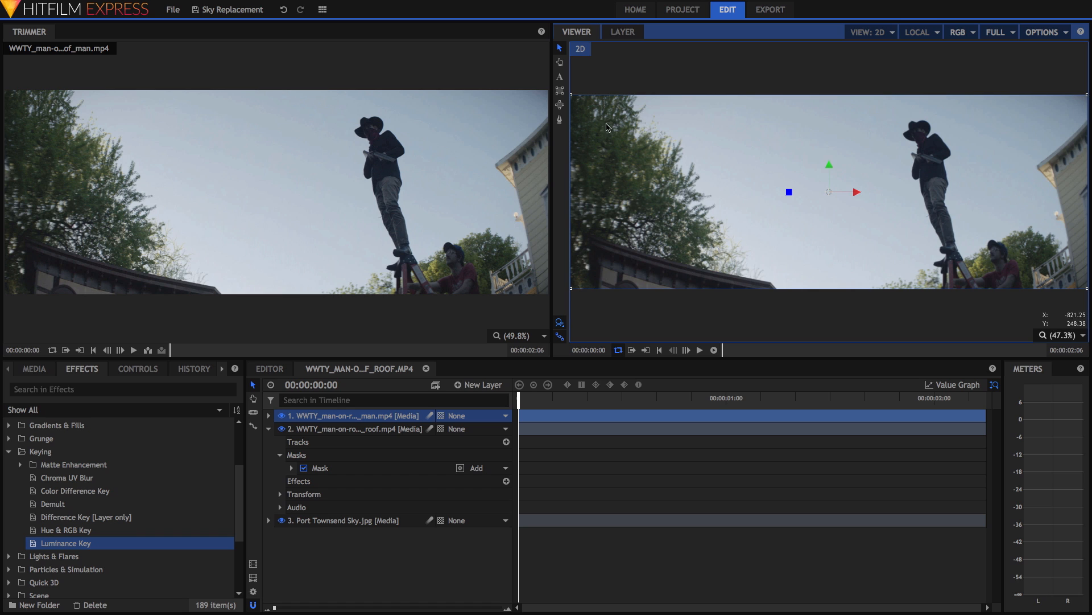
- Draw a rectangular mask about 368 by 617 px around the man on his clip's layer, and collapse the roof layer
left_click(560, 92)
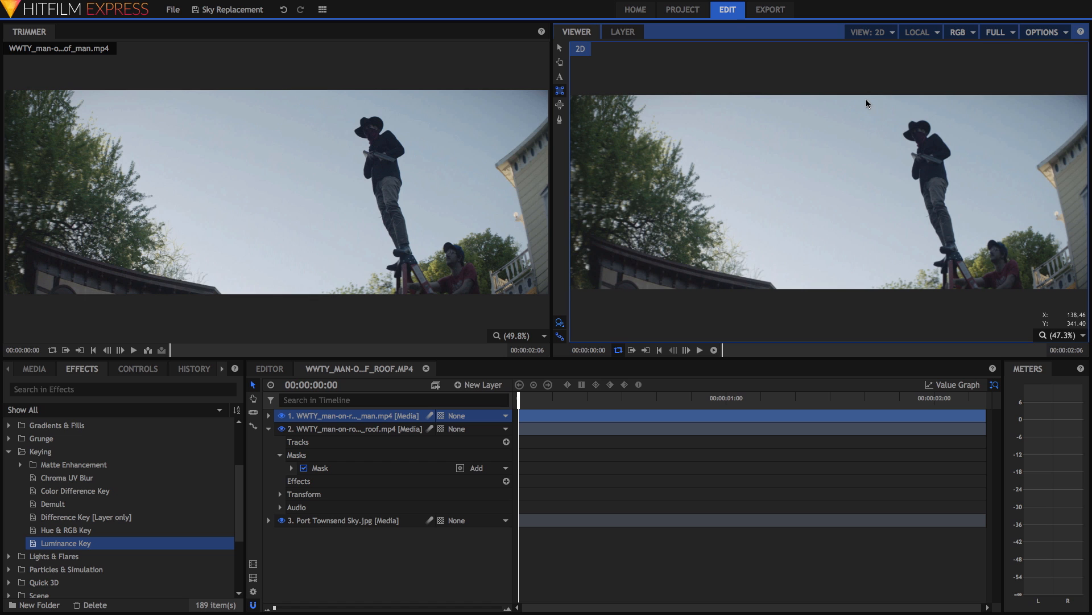
left_click_drag(866, 98, 965, 265)
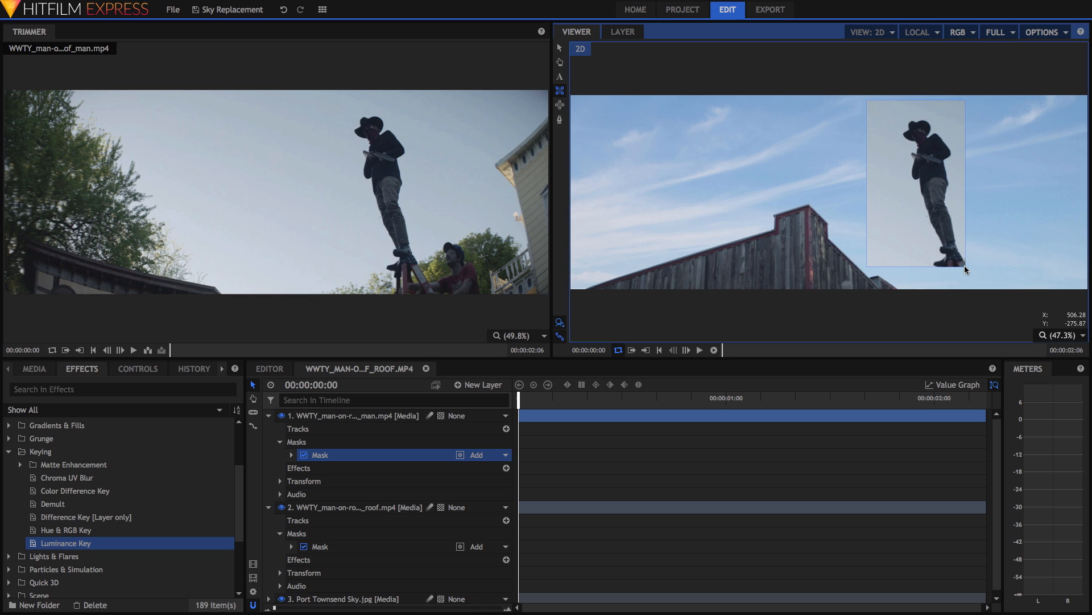
left_click(569, 400)
left_click_drag(566, 400, 519, 414)
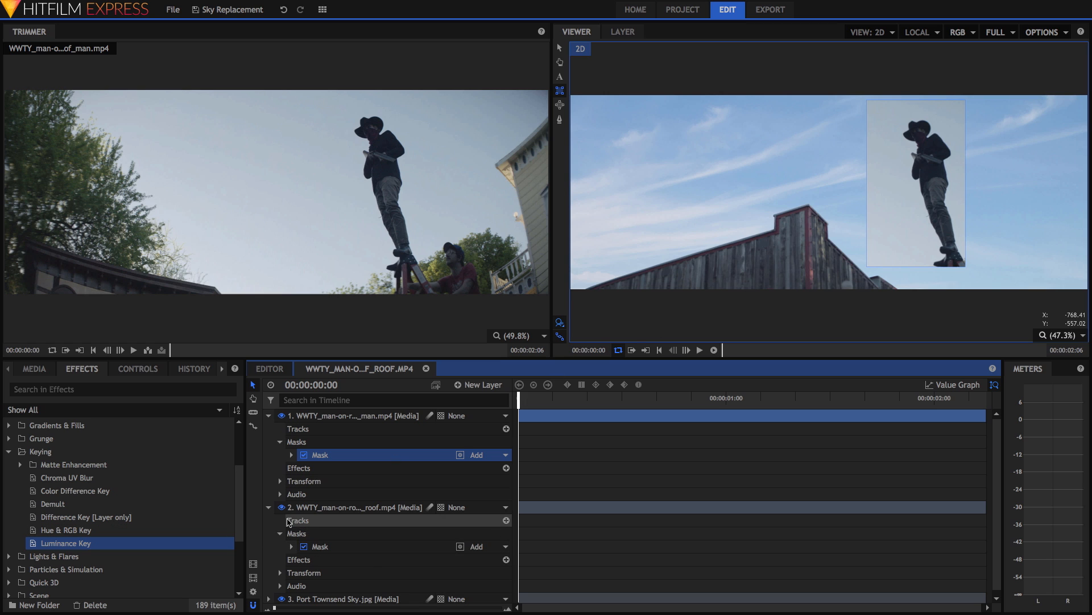
left_click(269, 507)
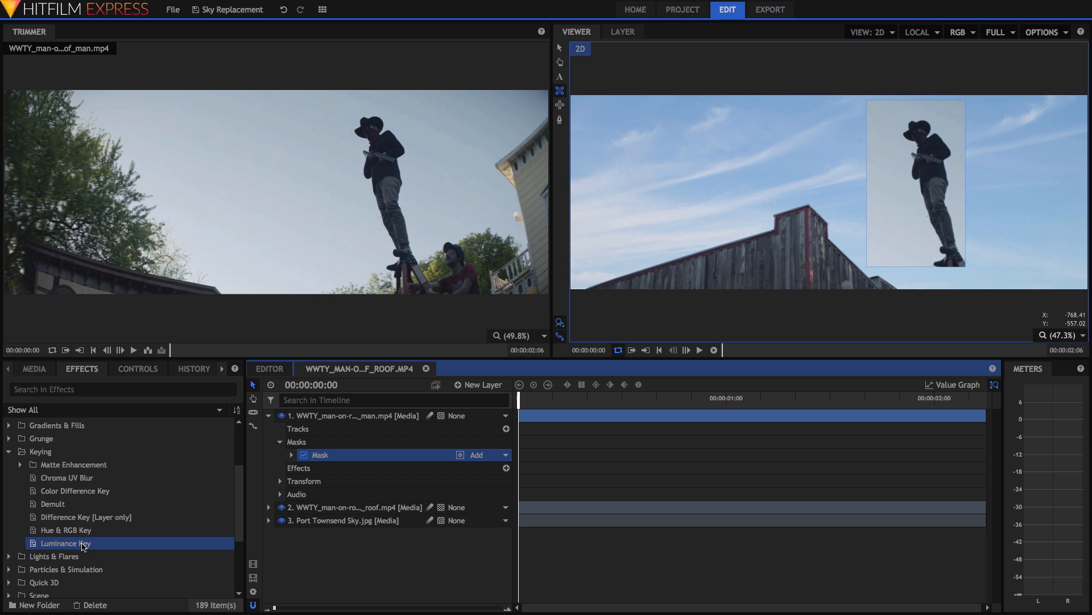
- Apply the Luminance Key effect to the man clip and set its Key Type to Key Out Brighter
left_click(92, 368)
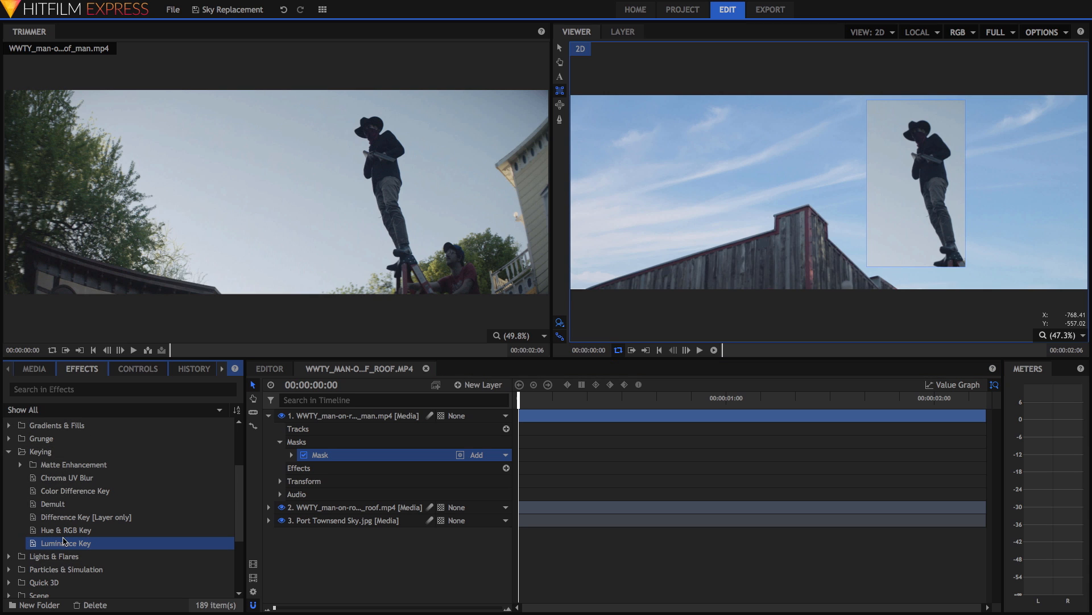
left_click_drag(60, 544, 350, 420)
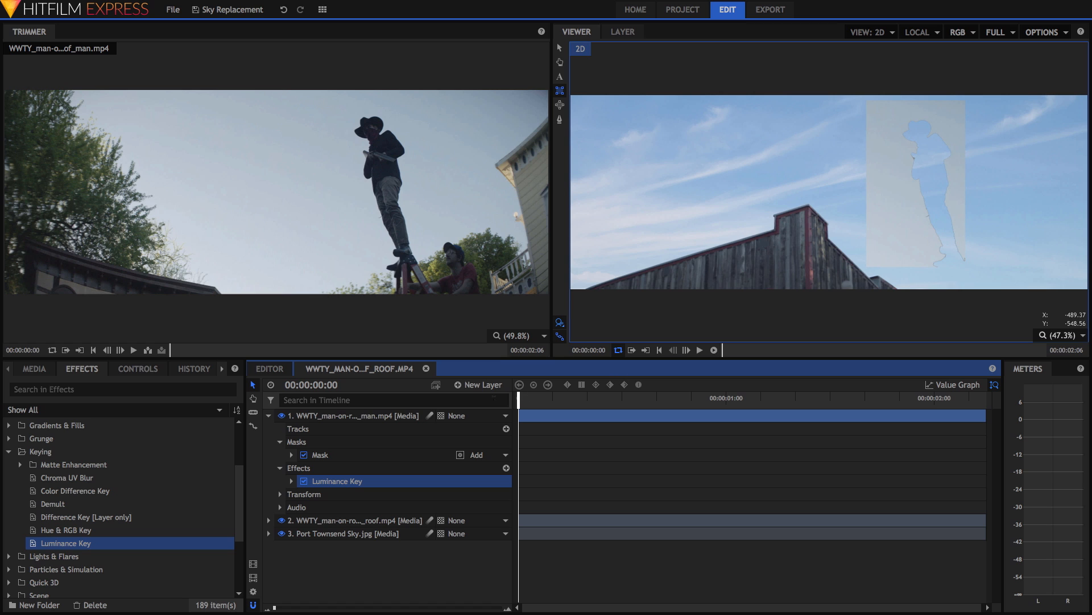
left_click(291, 481)
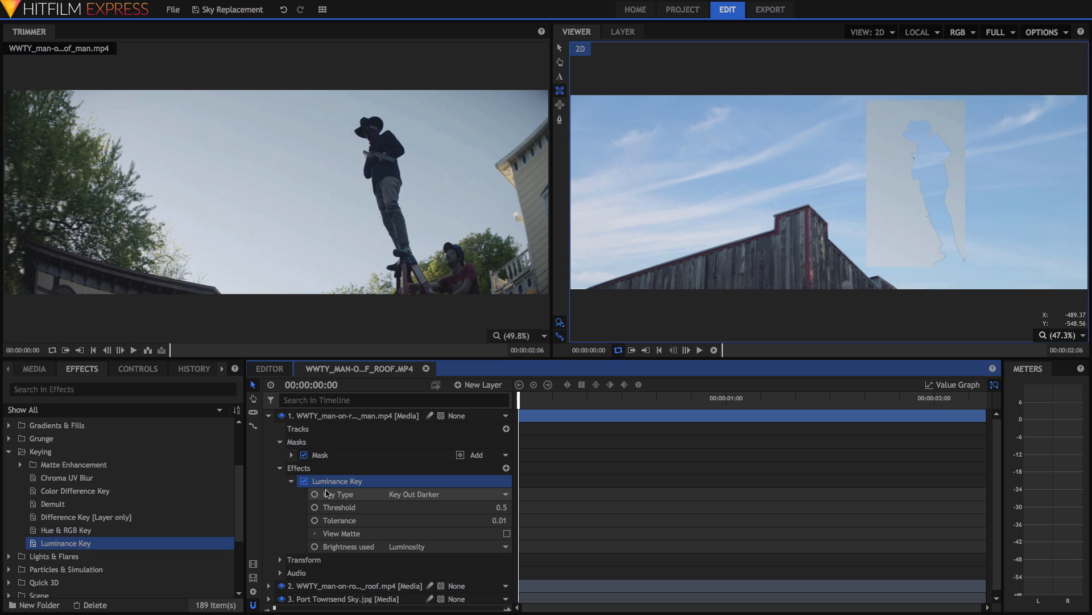
left_click(460, 495)
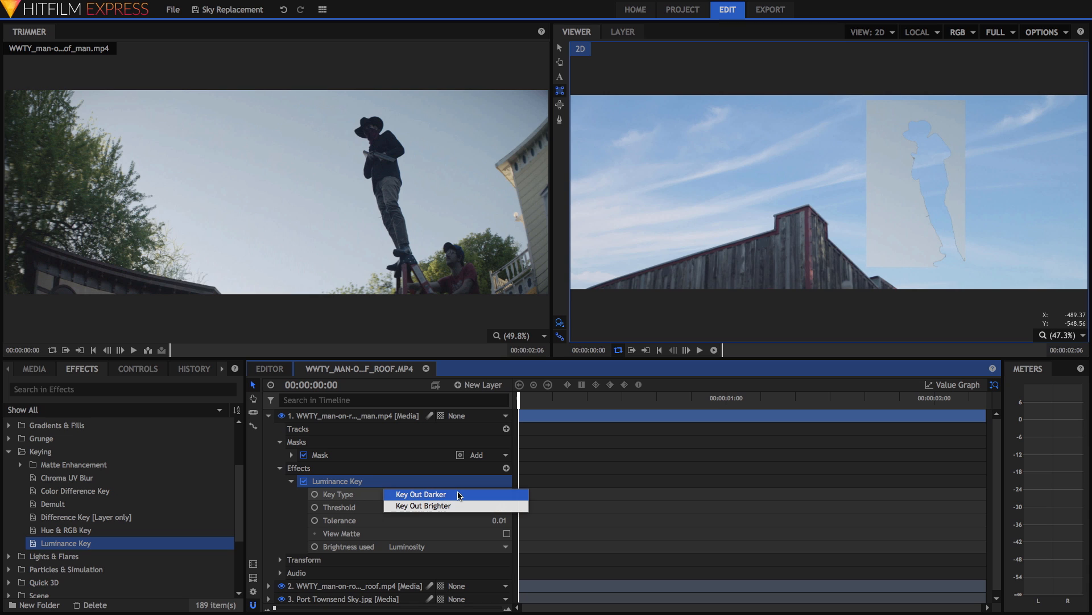
left_click(455, 507)
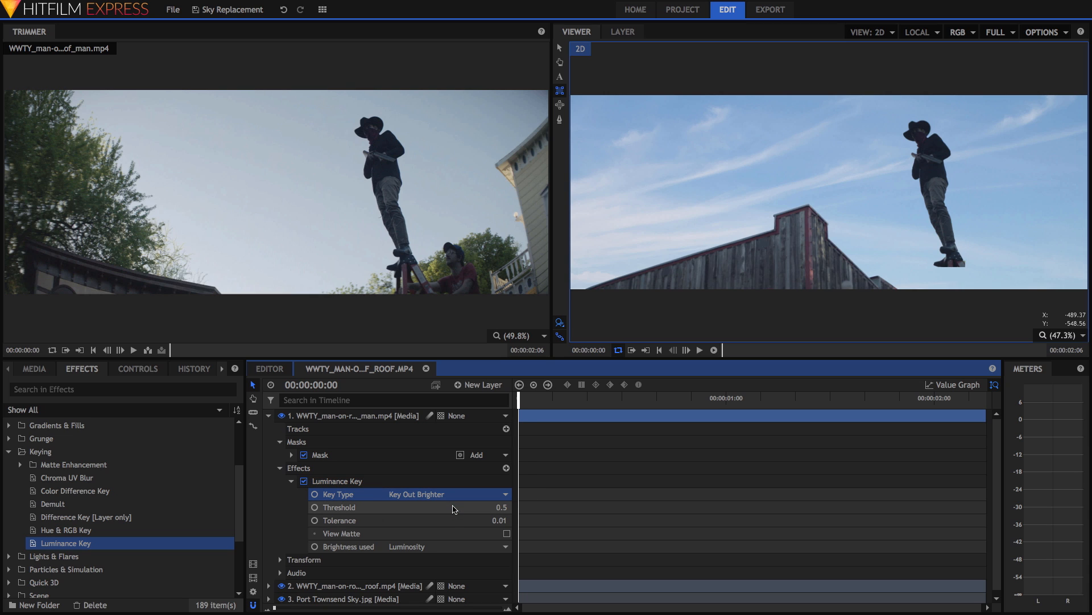
- Set the Luminance Key threshold to 0.6, fit the whole frame in view, and collapse the effect's settings
left_click(345, 508)
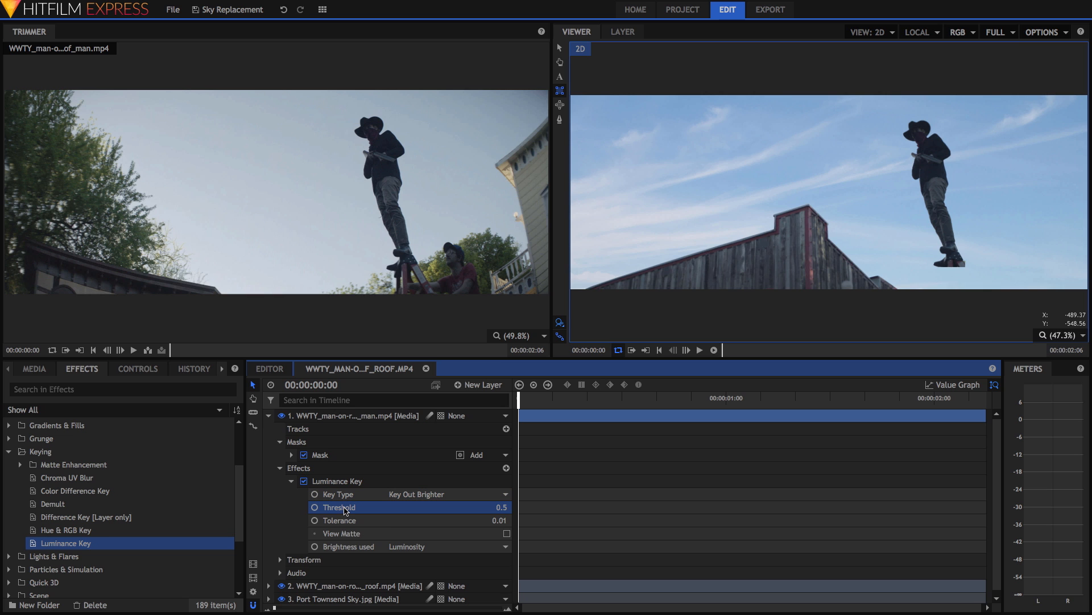
scroll(902, 223, "up", 5)
left_click_drag(956, 149, 872, 296)
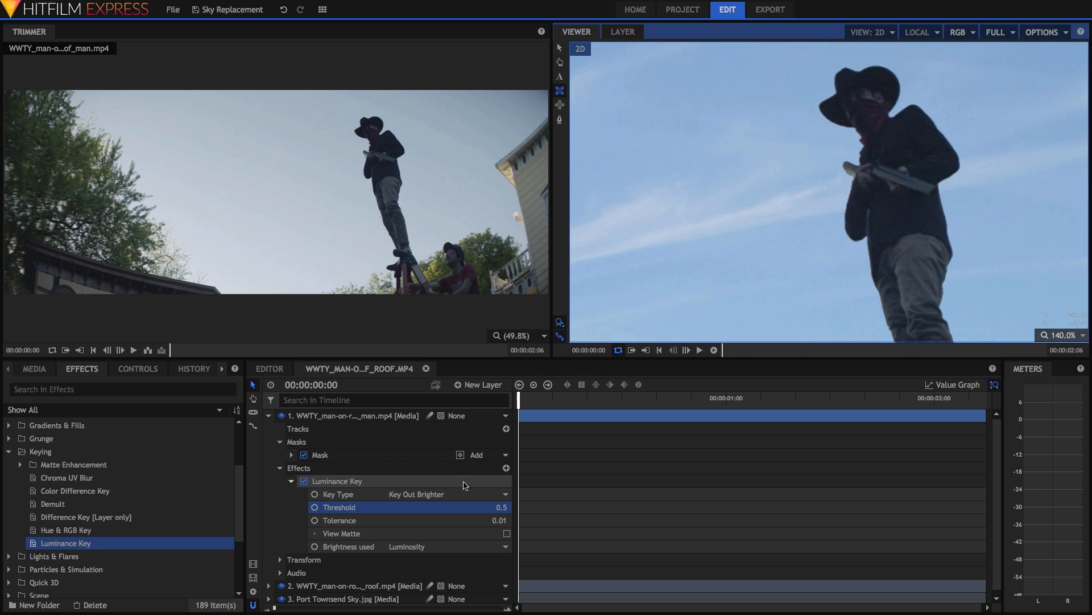
left_click(498, 507)
mouse_move(498, 507)
left_mouse_down()
mouse_move(526, 507)
mouse_move(473, 507)
mouse_move(493, 507)
left_mouse_up()
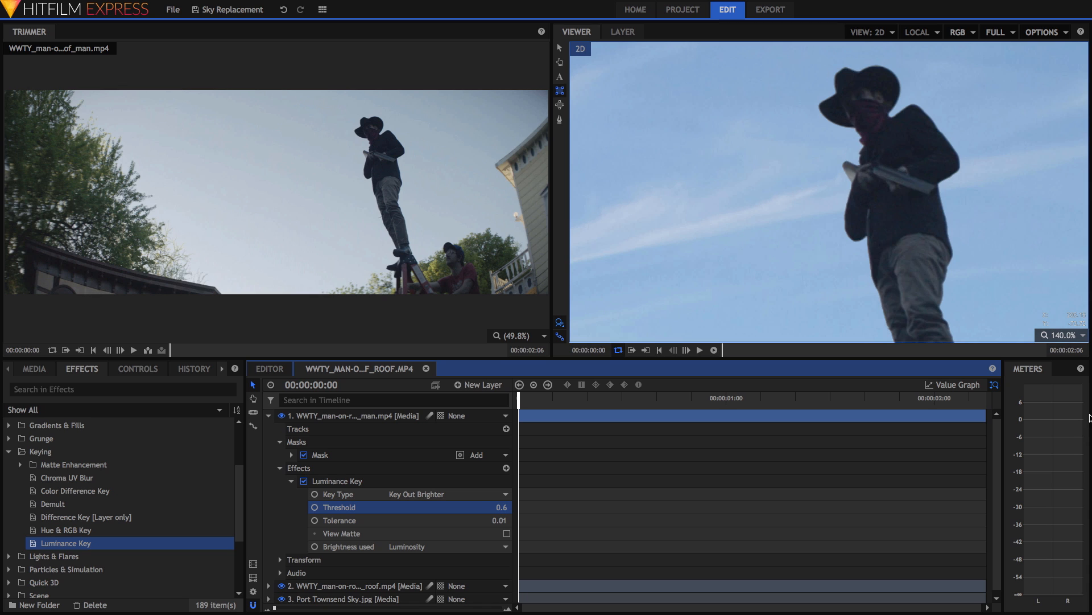
left_click(1084, 335)
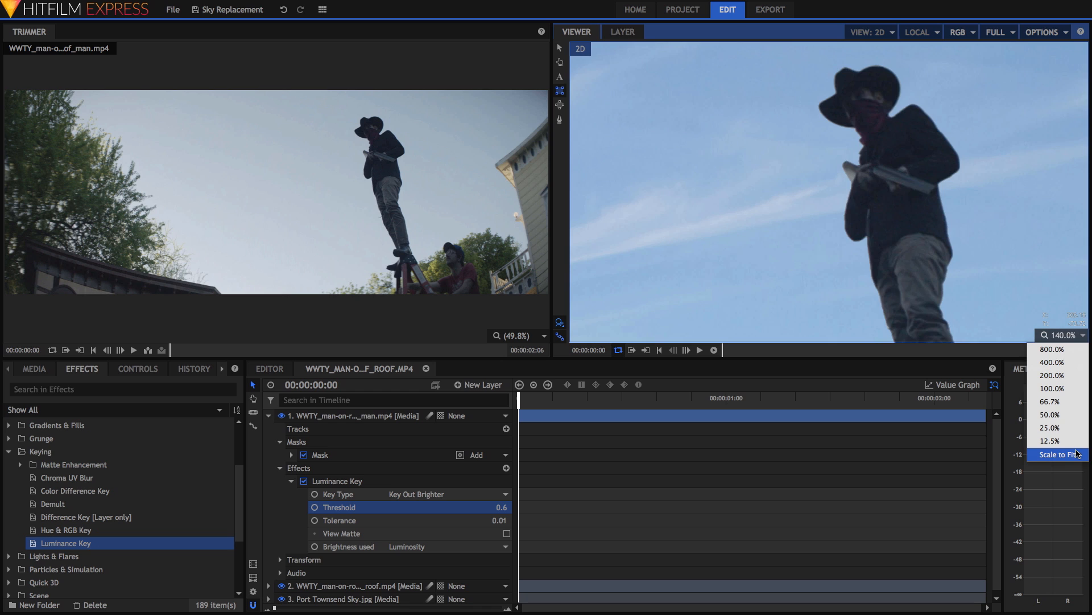
left_click(1077, 454)
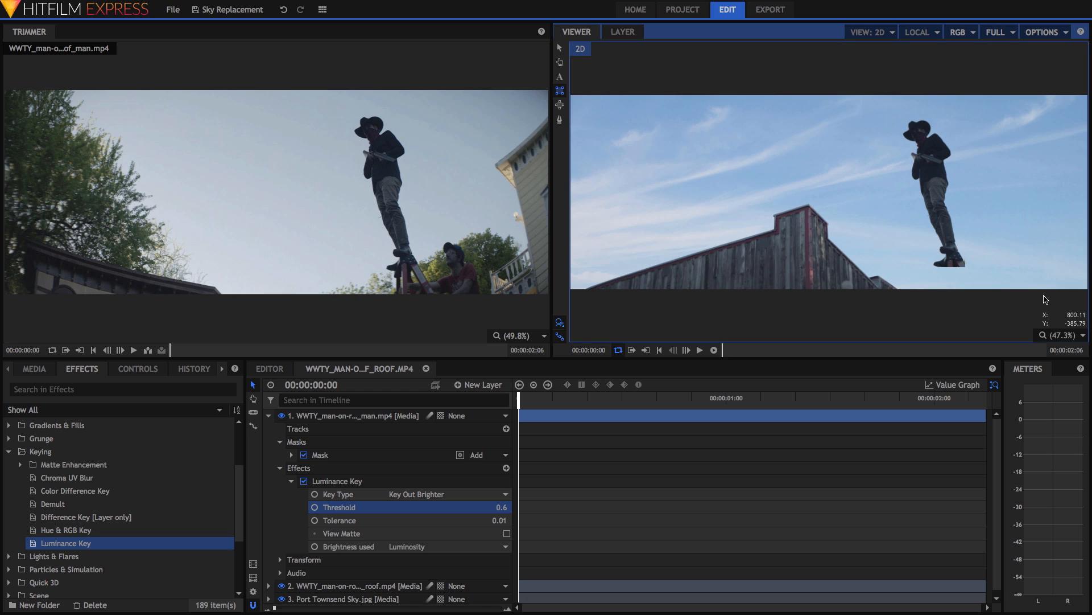
left_click(335, 483)
left_click(292, 482)
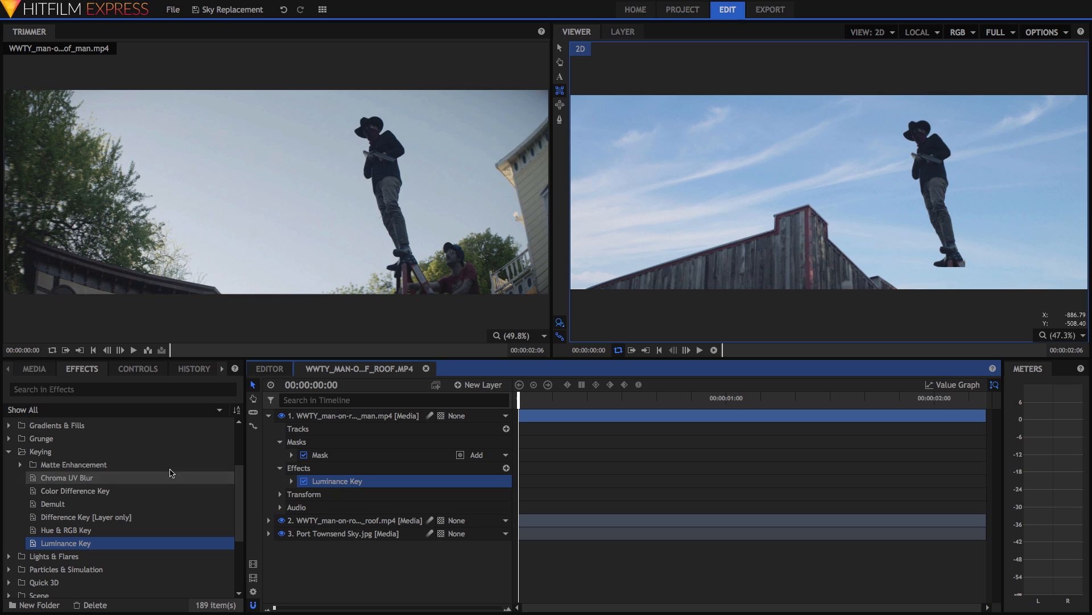
- Browse the effects library's Color Correction, Generate, Lights & Flares and Stylize categories to see which effects are available
left_click(9, 452)
scroll(86, 476, "up", 3)
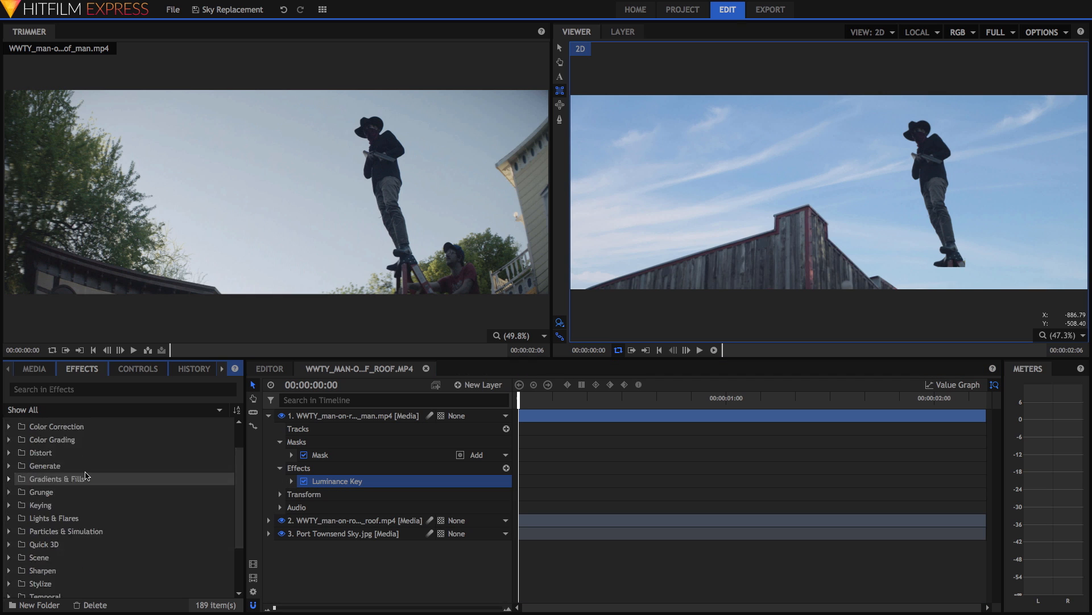
left_click(9, 462)
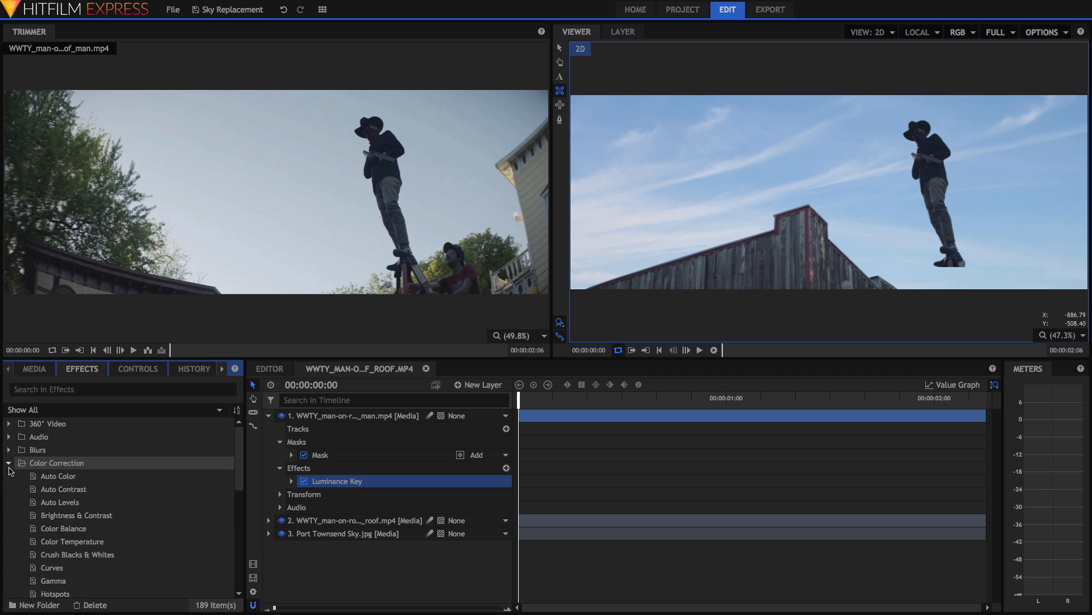
scroll(28, 551, "down", 2)
scroll(28, 551, "down", 5)
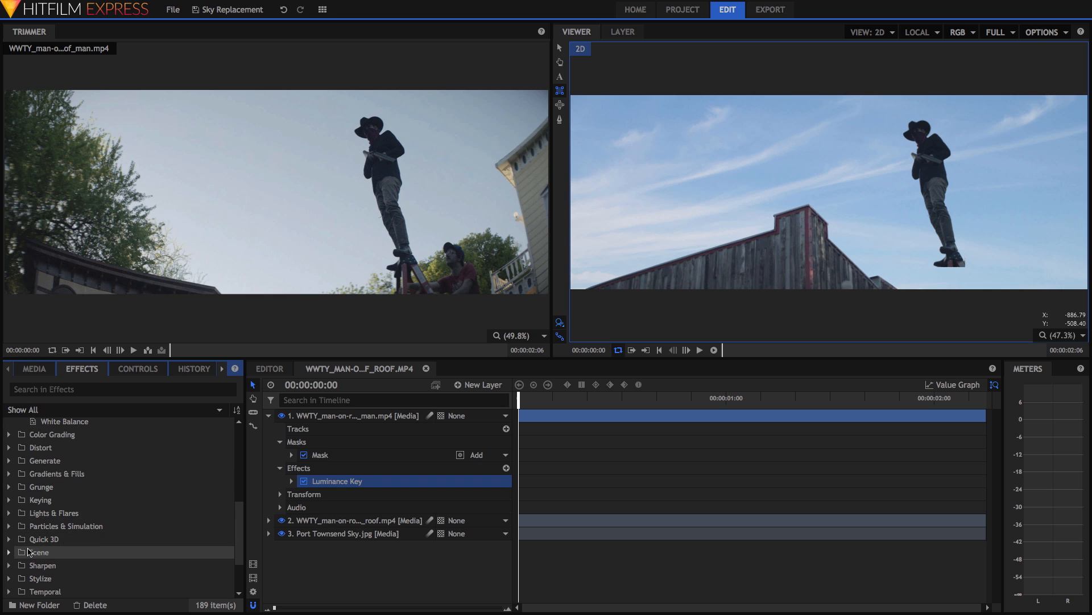
left_click(9, 461)
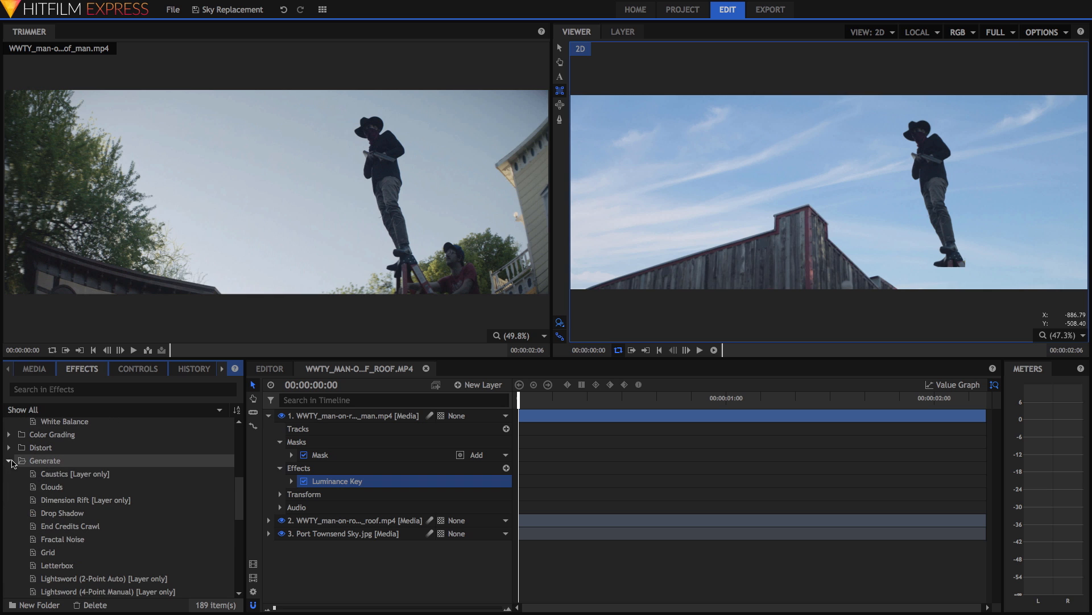
scroll(104, 489, "down", 4)
scroll(104, 490, "down", 3)
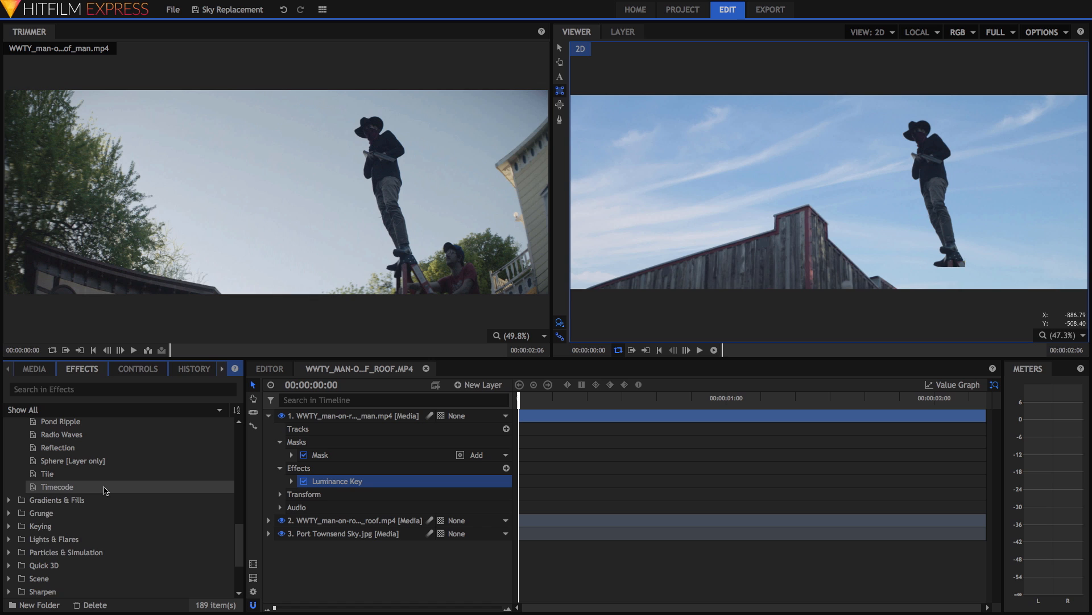
left_click(9, 539)
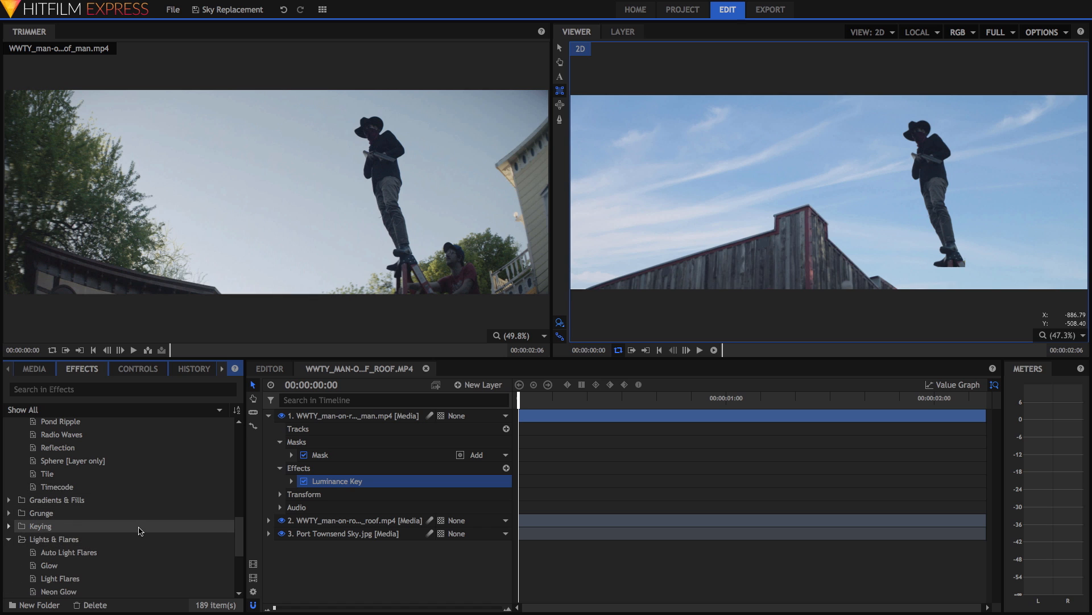
scroll(139, 529, "down", 4)
scroll(141, 531, "down", 1)
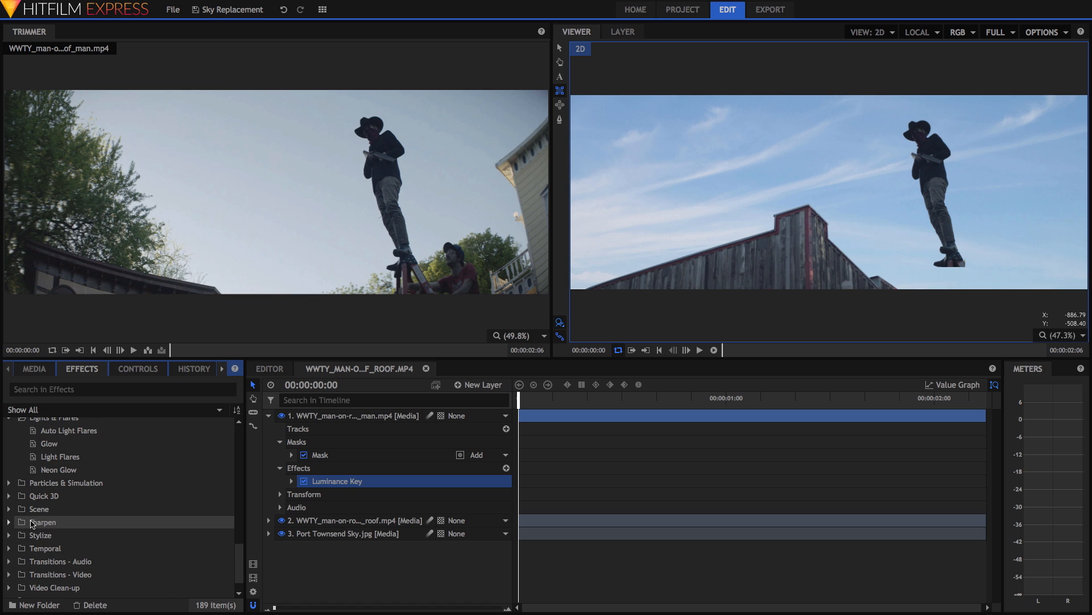
left_click(9, 538)
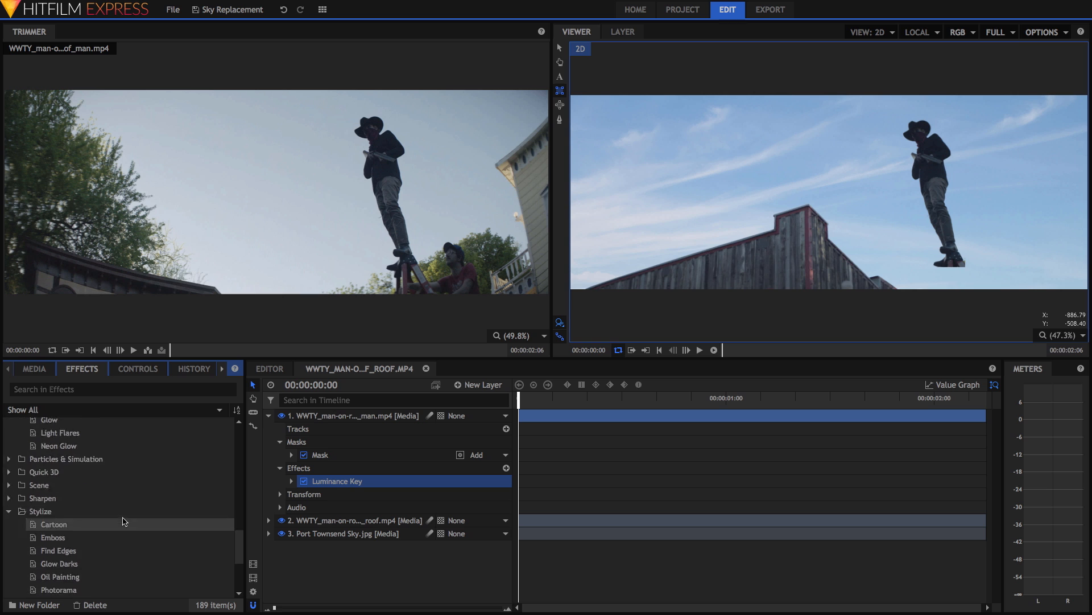
scroll(9, 512, "down", 3)
- Collapse the opened Stylize, Lights & Flares, Generate and Color Correction effect categories
left_click(9, 449)
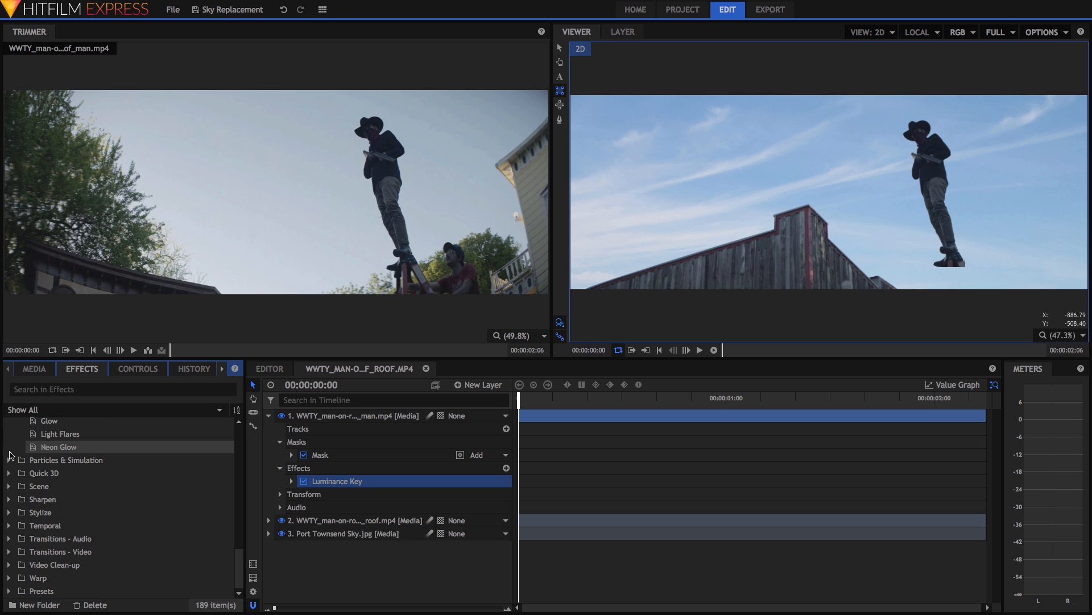
scroll(9, 483, "up", 5)
left_click(9, 492)
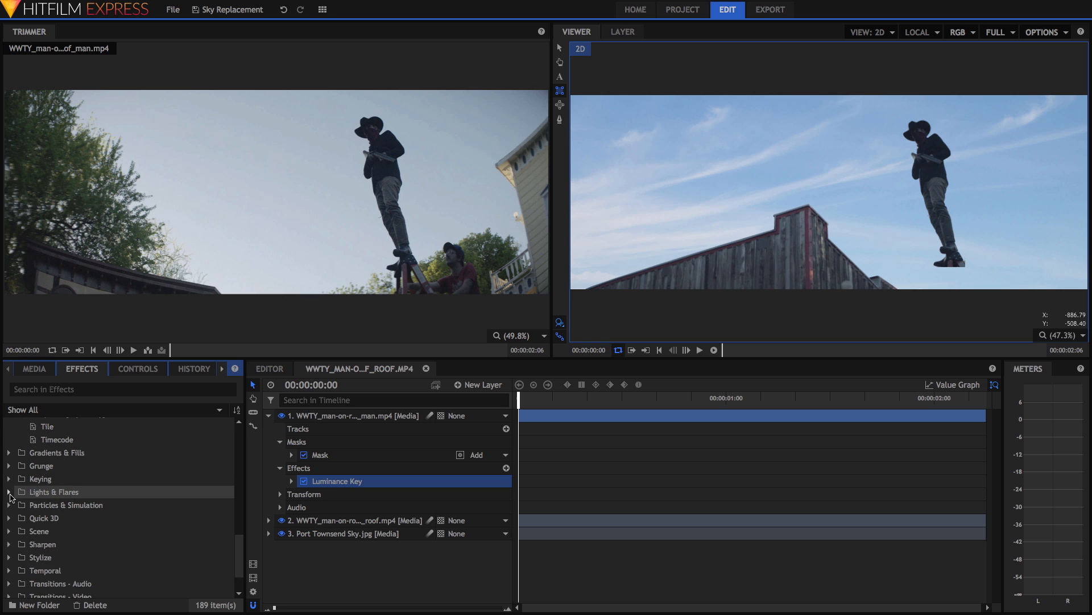
scroll(26, 460, "up", 5)
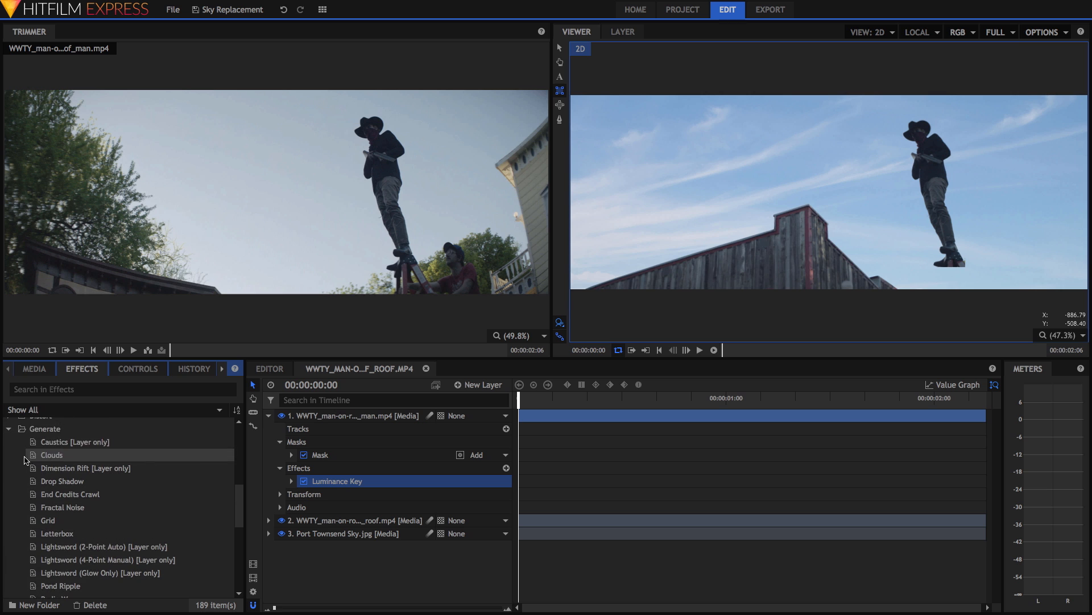
left_click(9, 428)
scroll(122, 541, "up", 1)
scroll(121, 541, "up", 7)
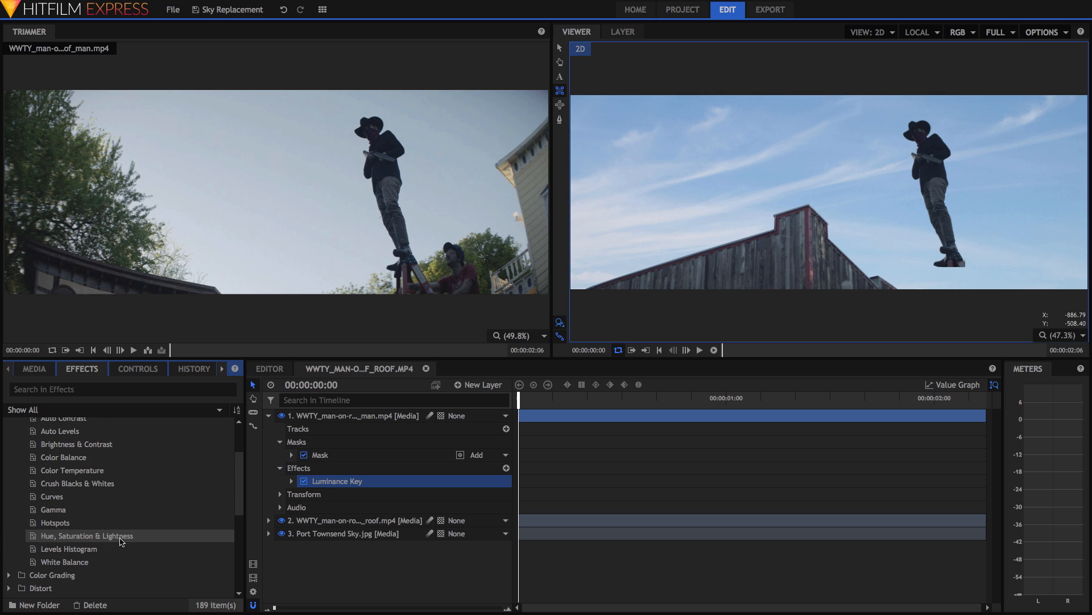
left_click(9, 463)
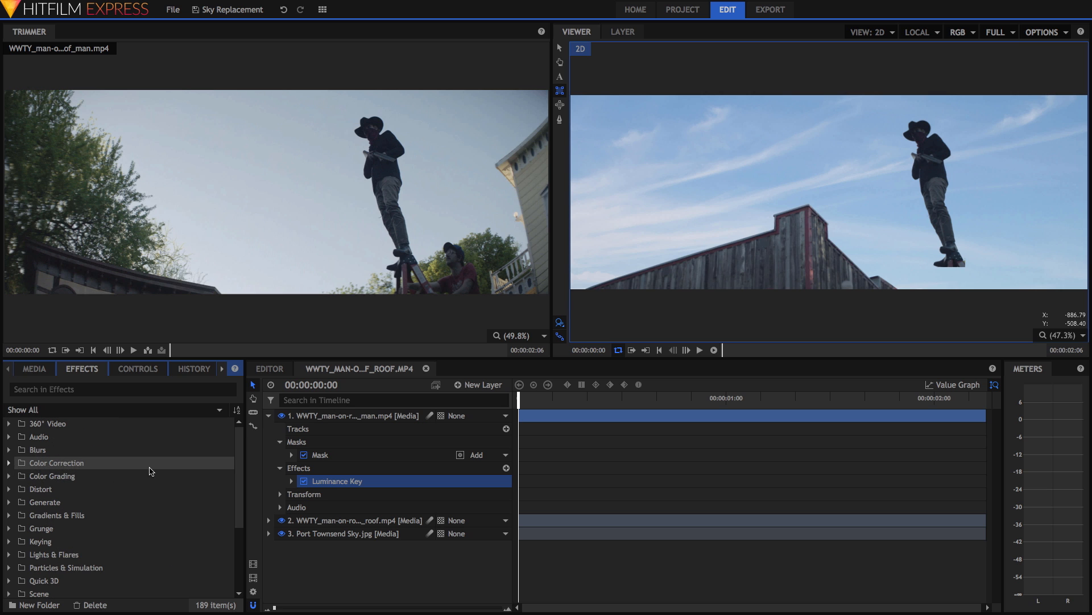
- Move the man layer below the roof layer and set its scale to 70%
left_click_drag(378, 417, 377, 529)
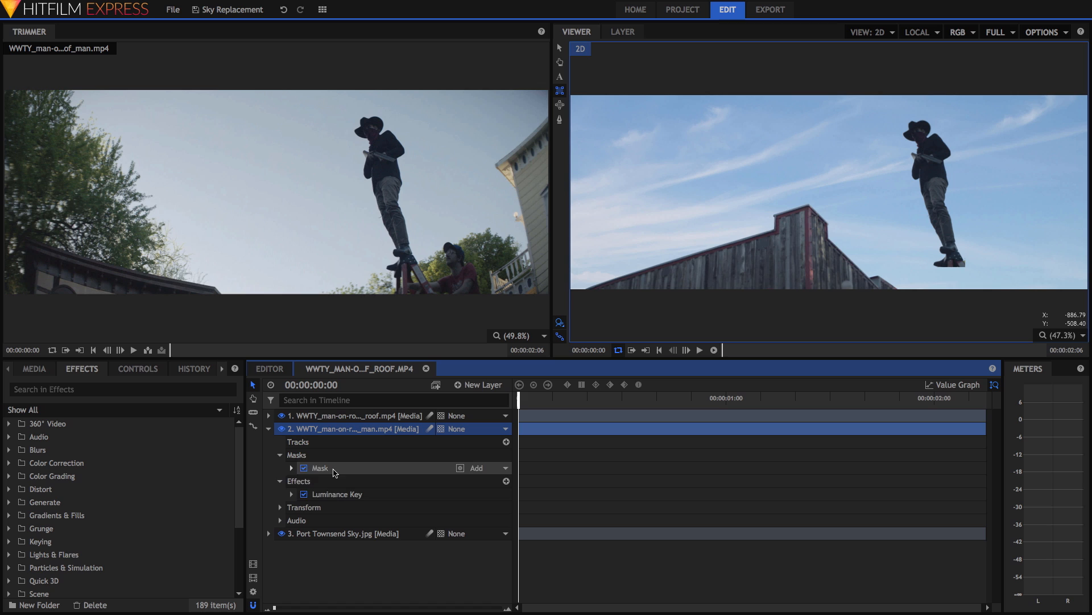
left_click(281, 507)
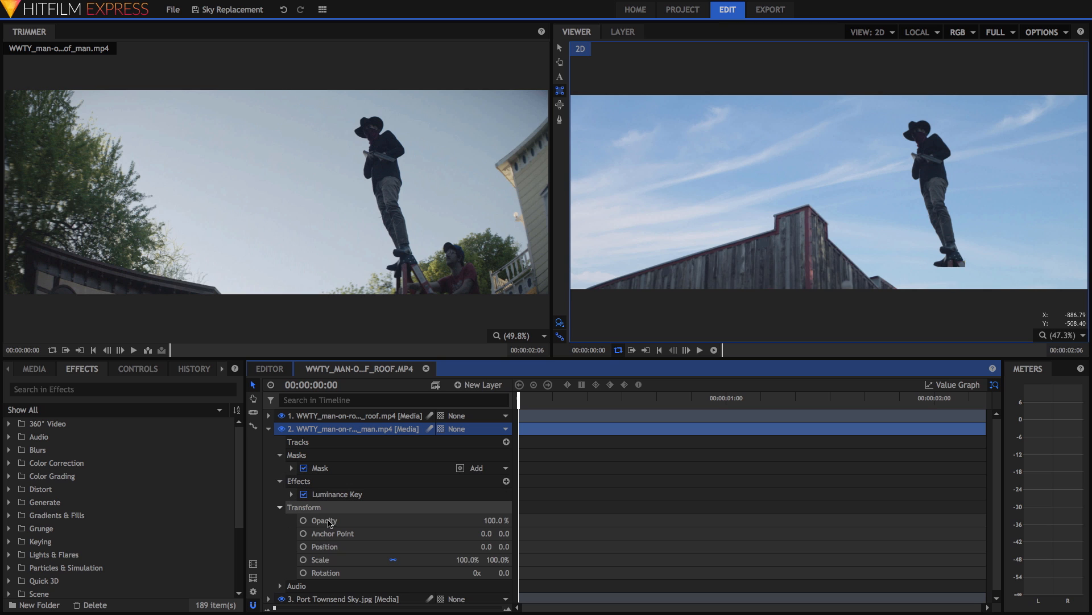
left_click_drag(468, 559, 451, 559)
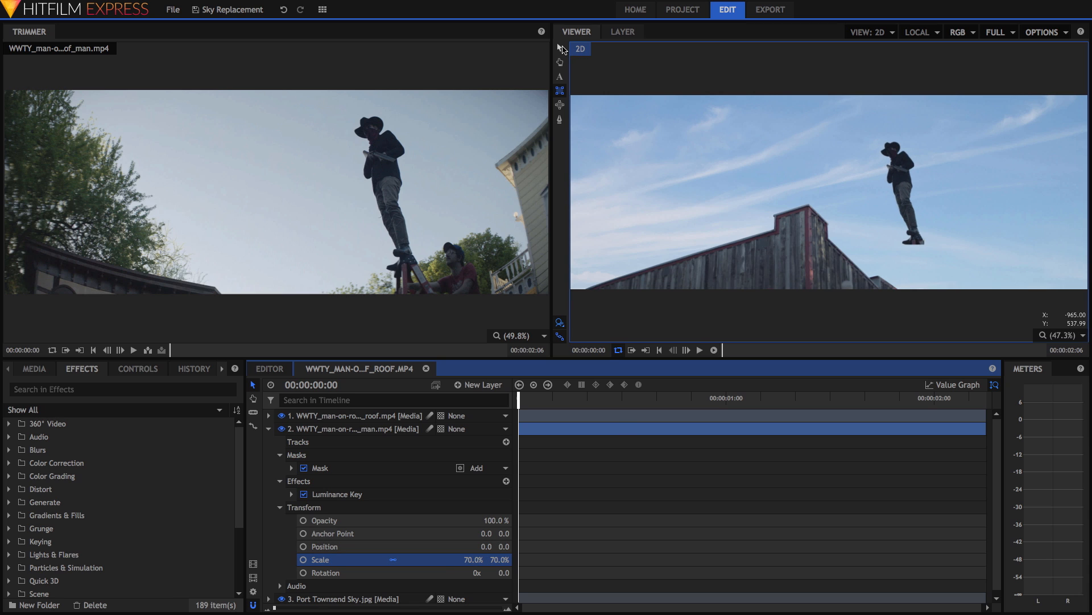
- Reposition the scaled man with the Selection tool so he stands on the roof's slope, at about -659.5, -31.7
left_click(560, 48)
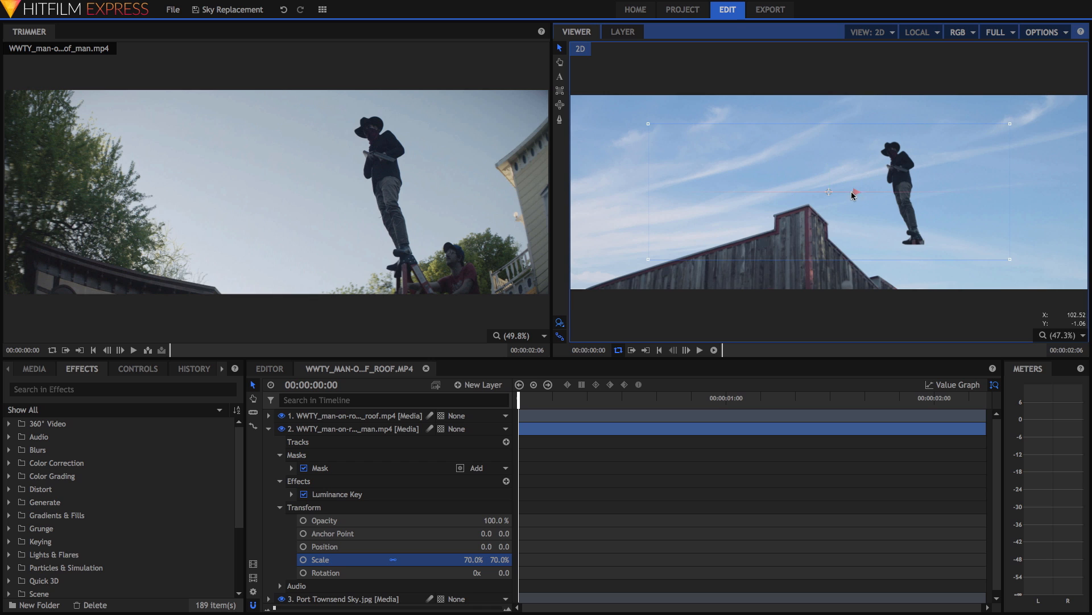
left_click_drag(853, 195, 678, 221)
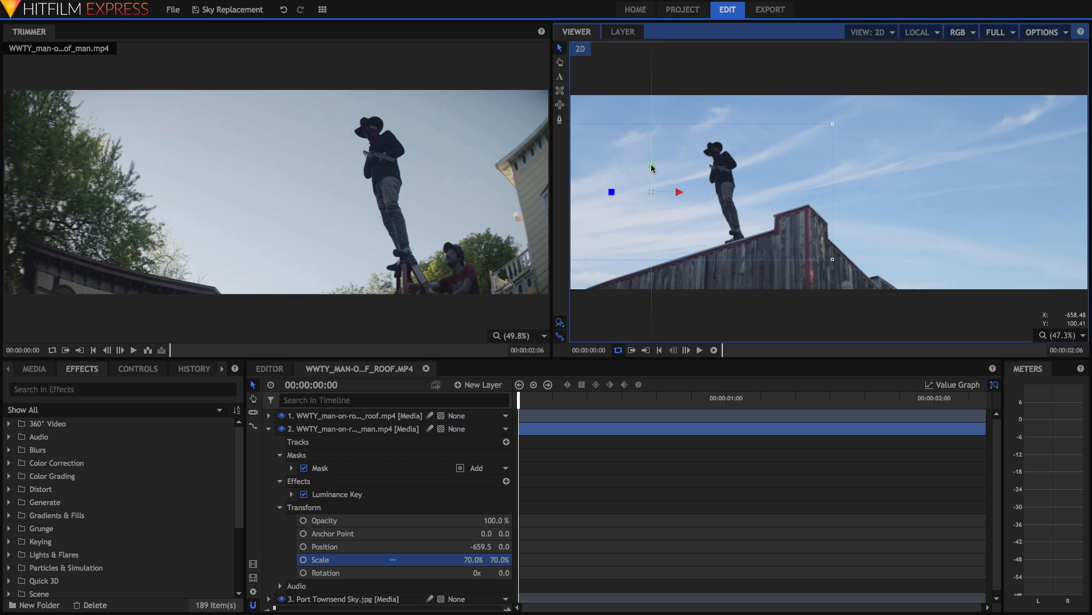
left_click_drag(652, 166, 653, 175)
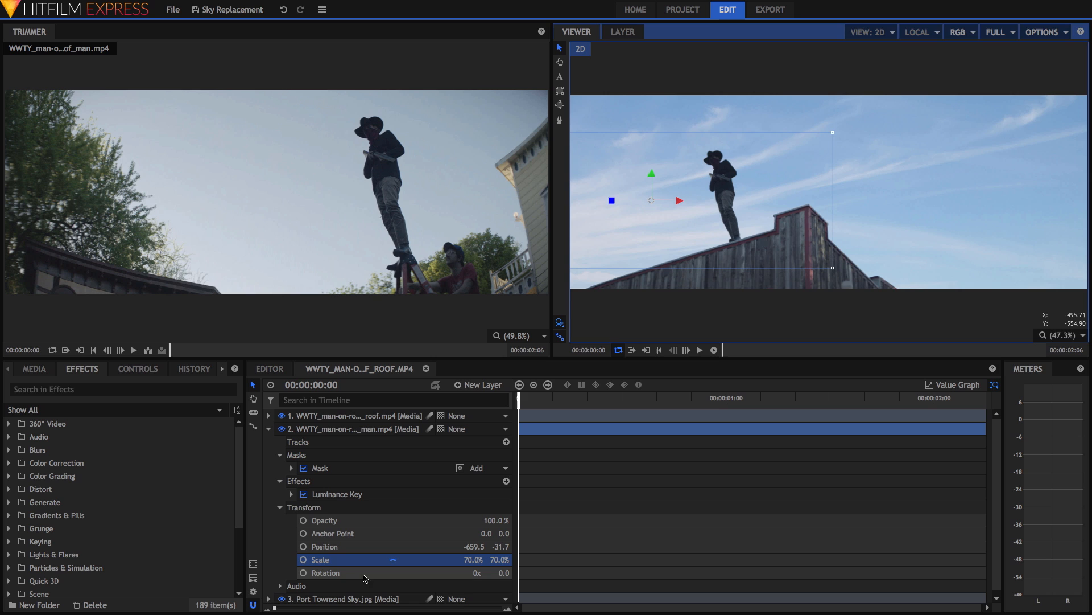
- Rotate the man layer about 11.9° so he stands upright, and raise him to about -649.3, 16.3 on the roof edge
left_click(338, 572)
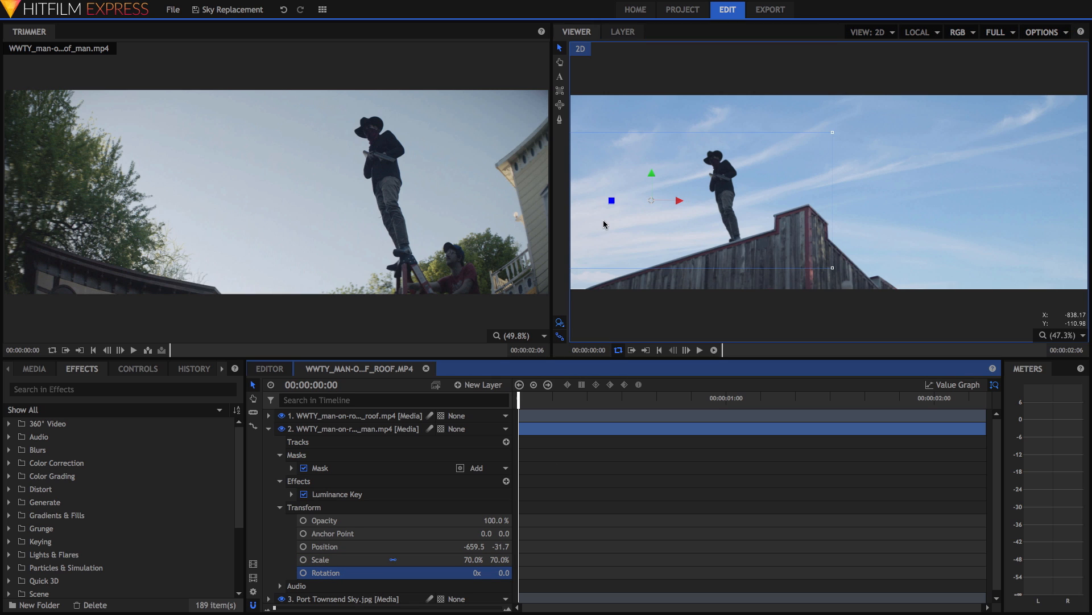
left_click_drag(612, 202, 612, 194)
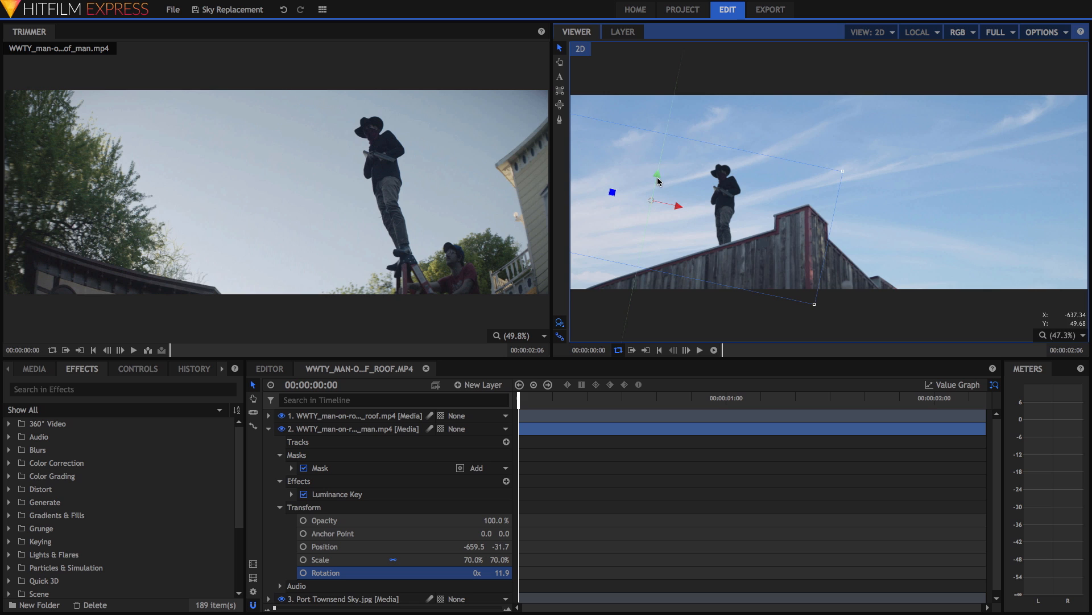
left_click_drag(658, 177, 663, 159)
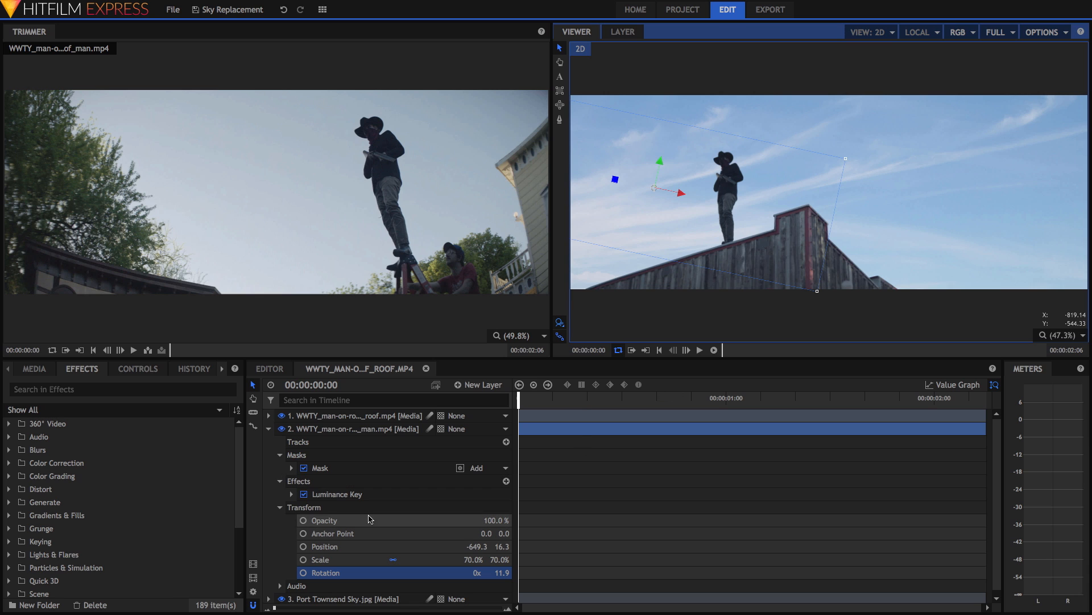
left_click(269, 429)
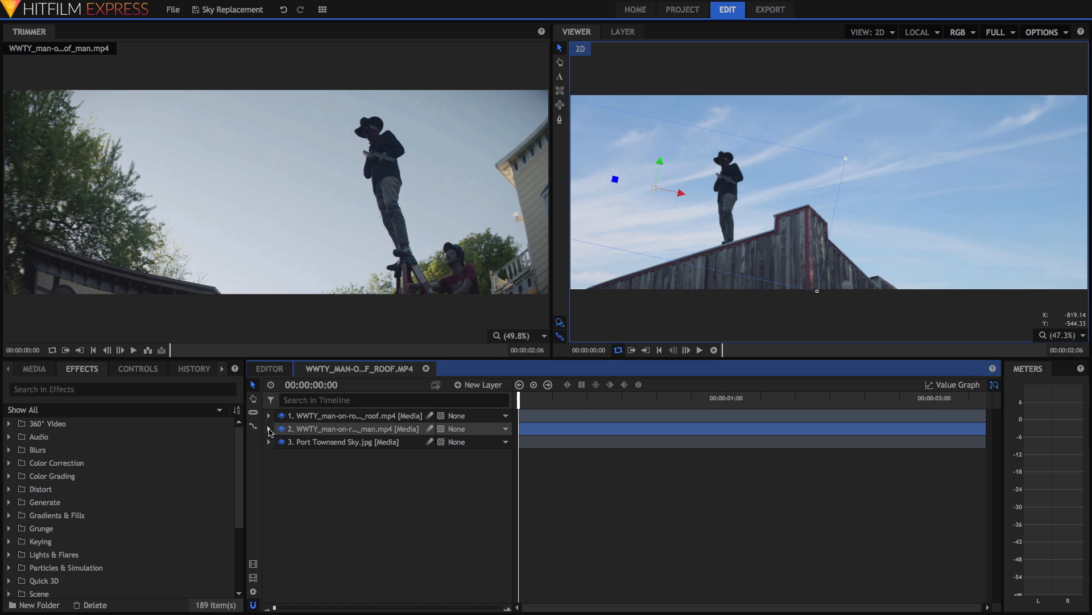
left_click(434, 490)
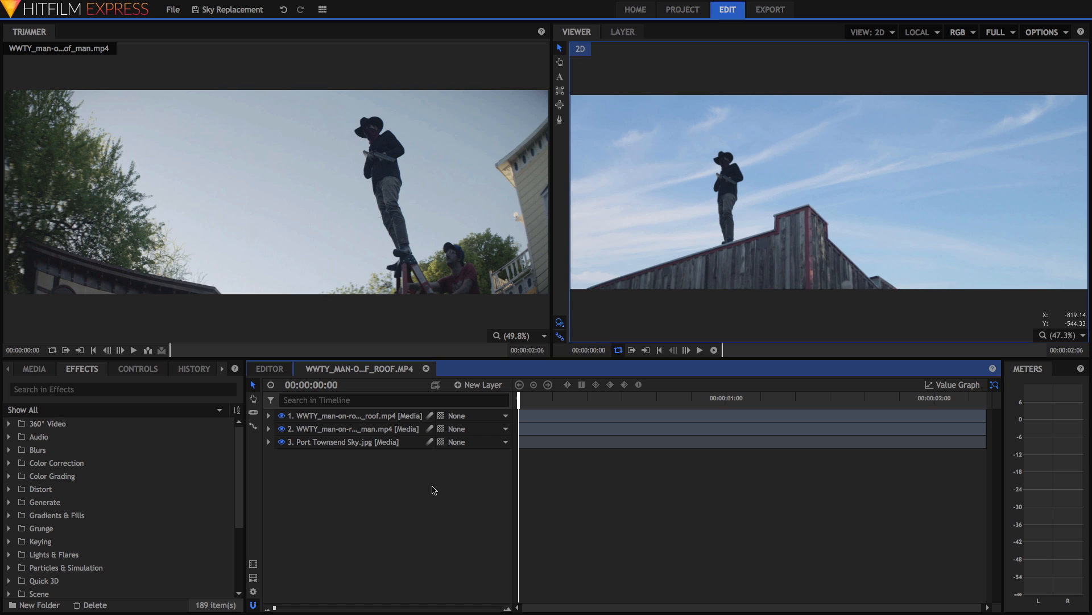
- Set the roof layer mask's Feather Strength to 1 px to soften the roof edge
scroll(734, 248, "up", 8)
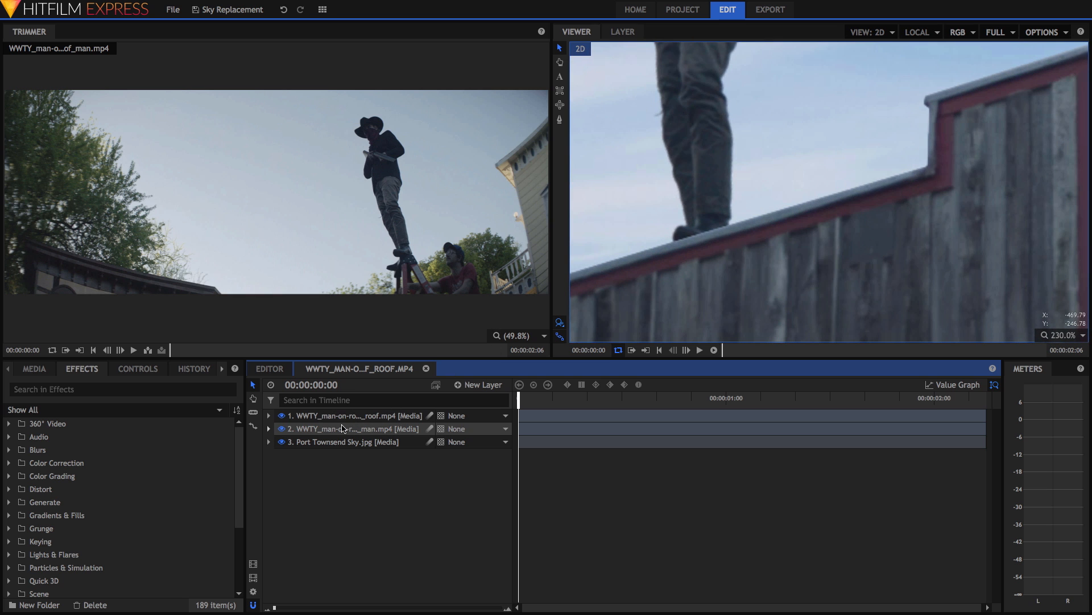
left_click(269, 417)
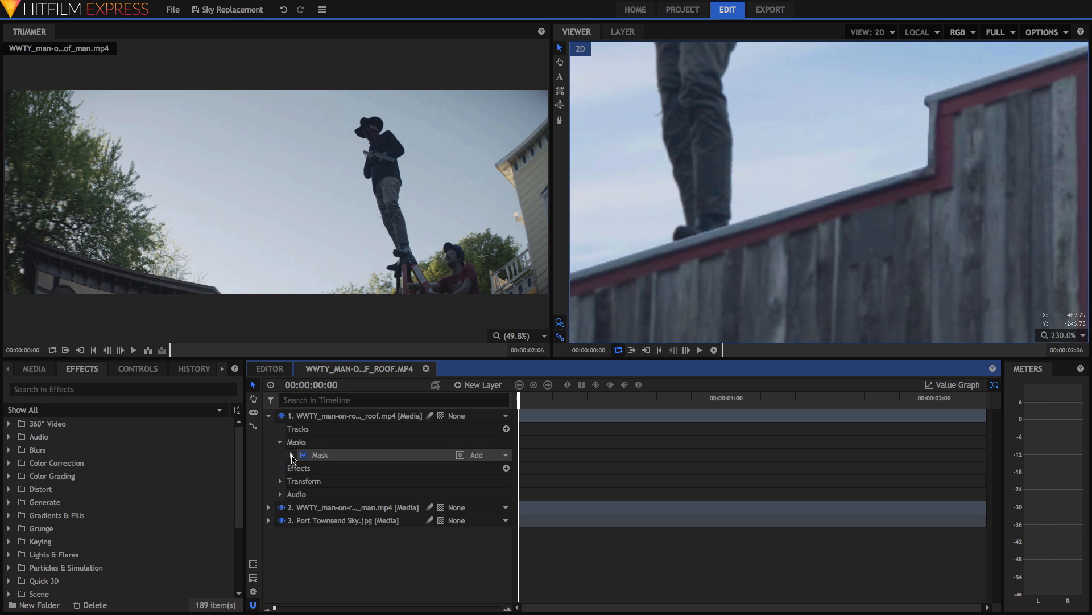
left_click(291, 454)
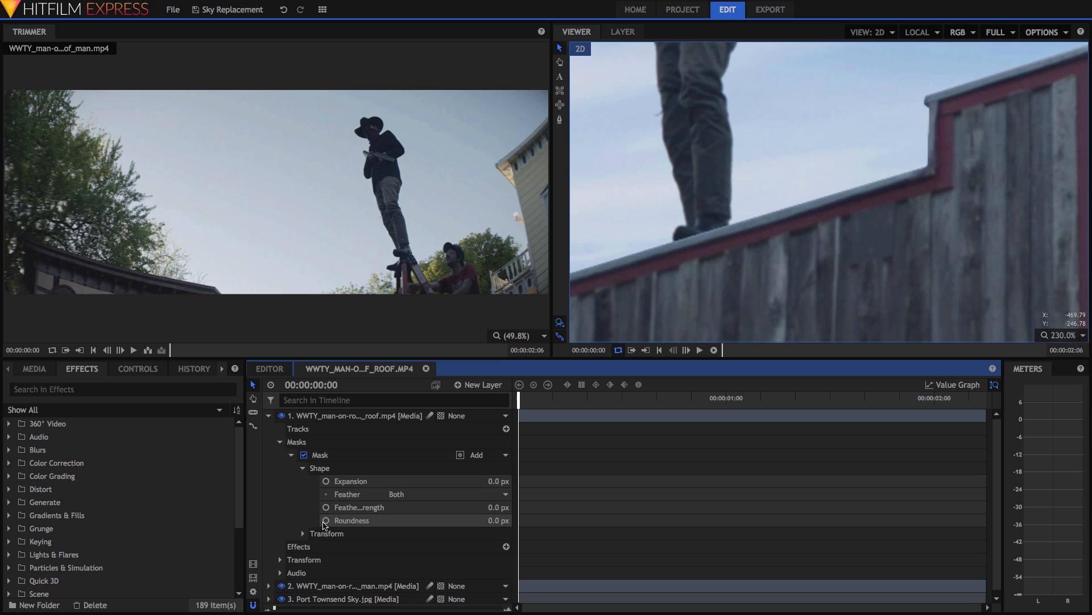
left_click(352, 507)
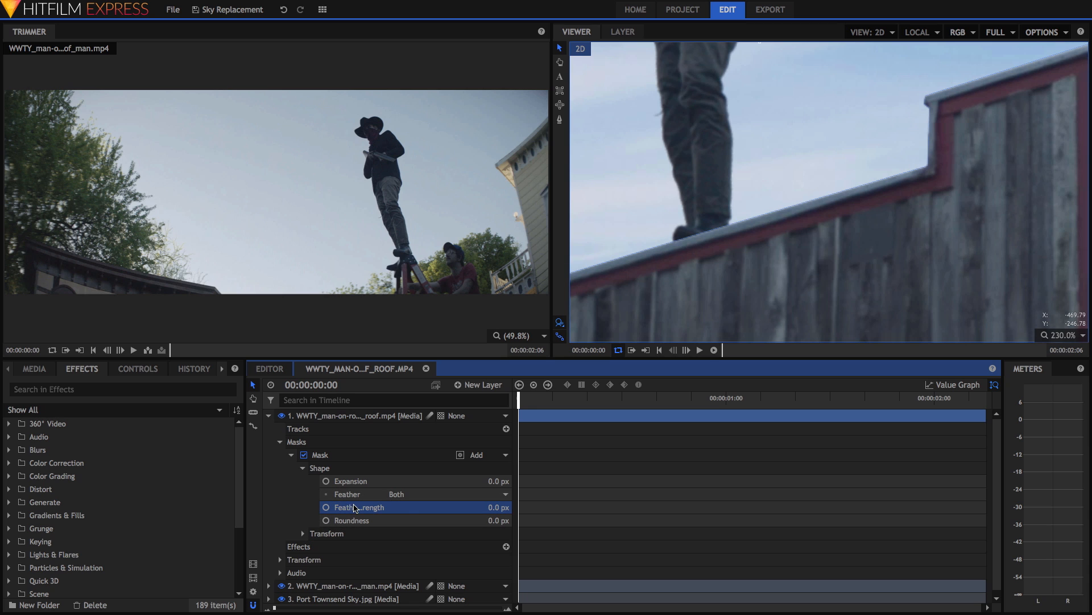
left_click(493, 507)
type("1")
key("Return")
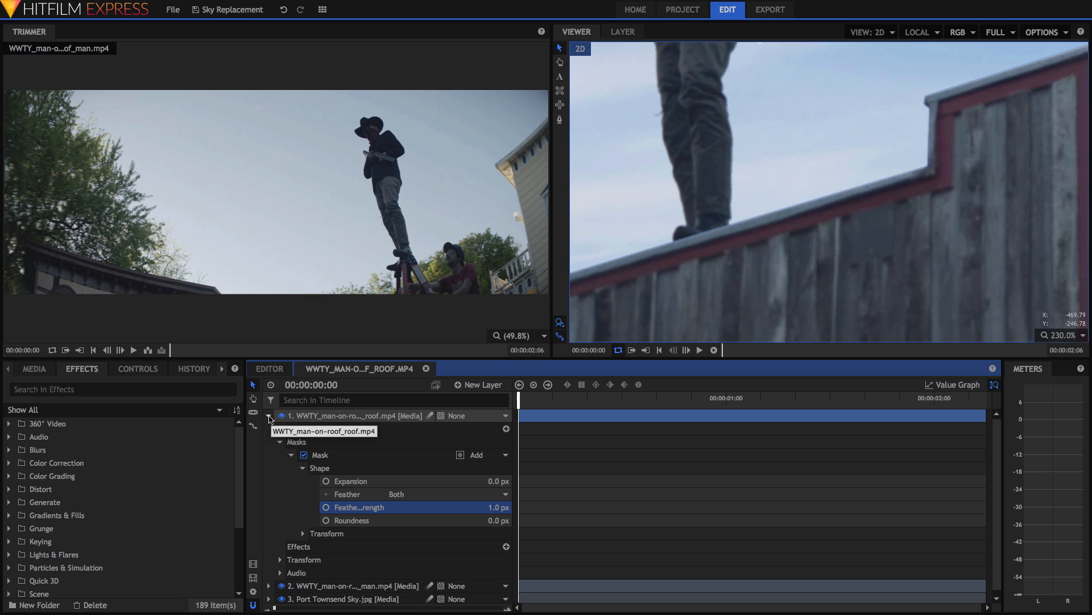
- Search the effects for "light wrap", apply Light Wrap to the roof layer, and expand its settings with the layer's masks collapsed
left_click(83, 373)
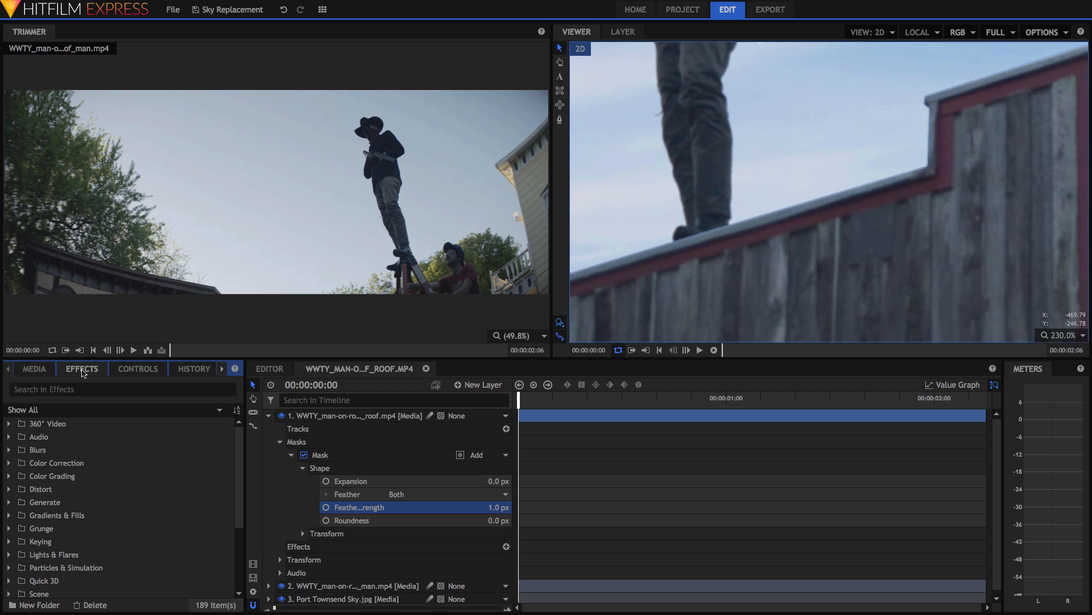
left_click(72, 387)
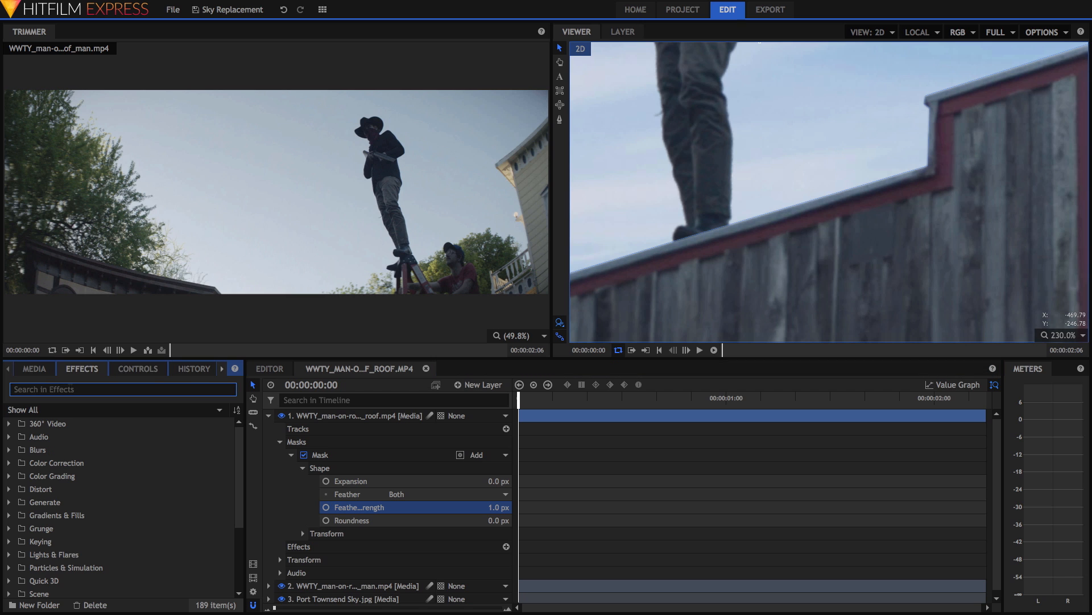
type("light")
type("wrap")
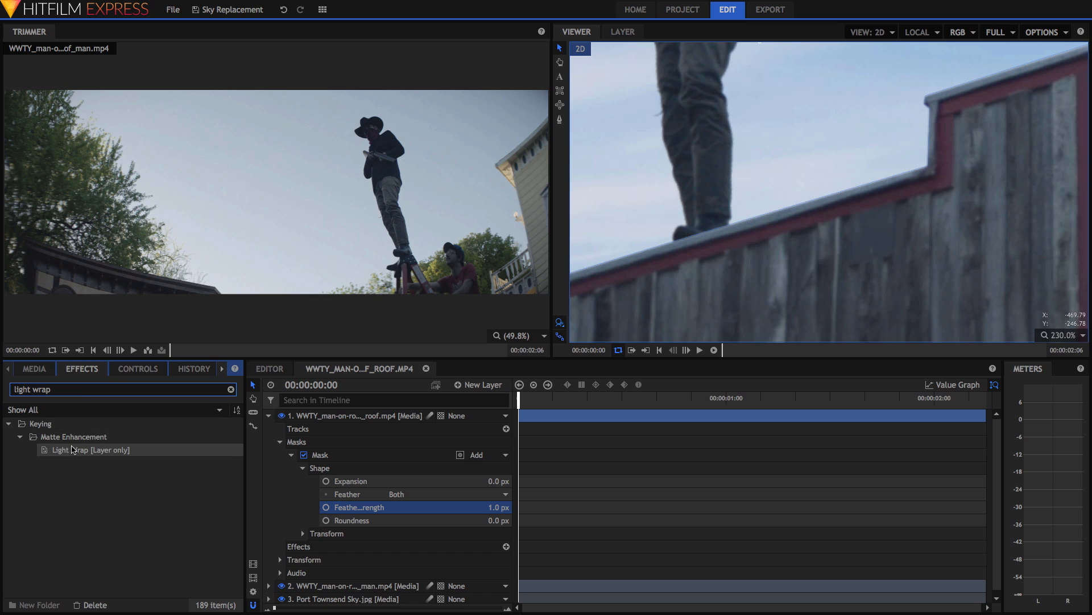
left_click_drag(77, 453, 337, 420)
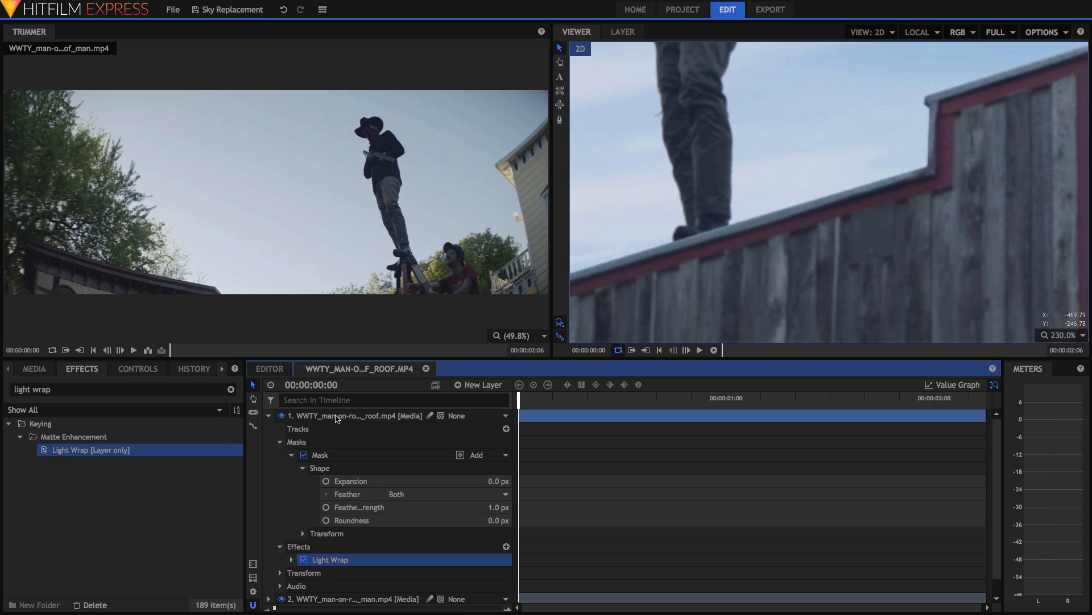
double_click(340, 560)
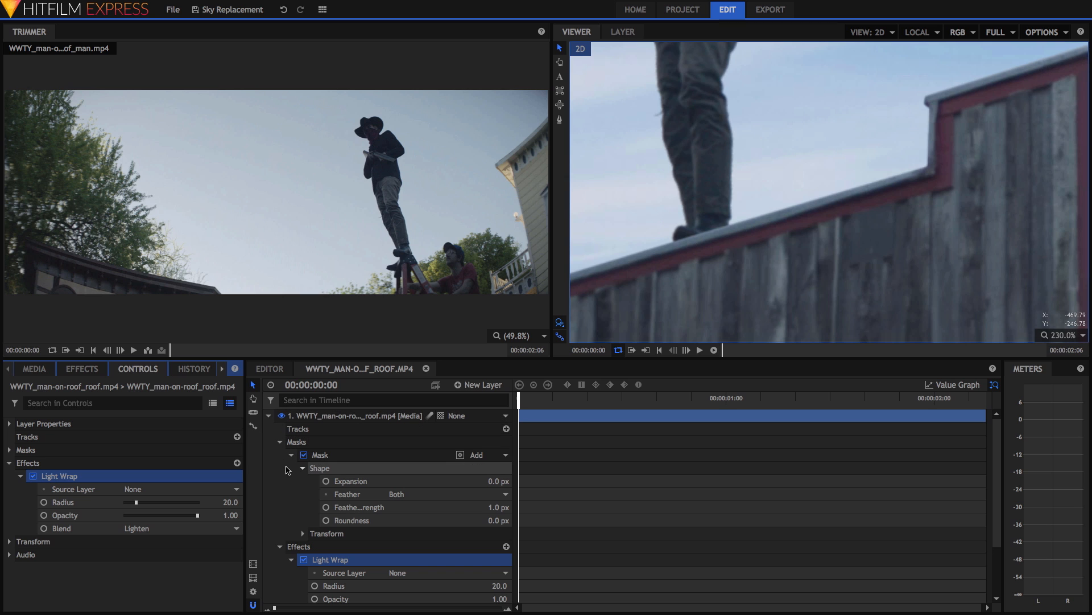
left_click(283, 441)
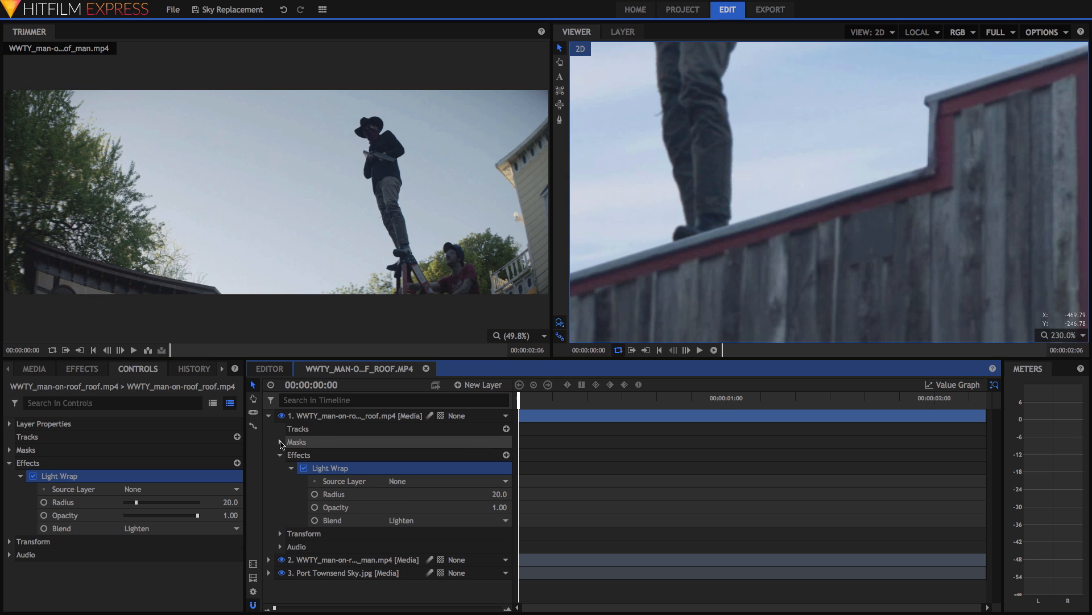
- Set the roof's Light Wrap source layer to Port Townsend Sky.jpg and compare the edge with the effect off and on
left_click(172, 489)
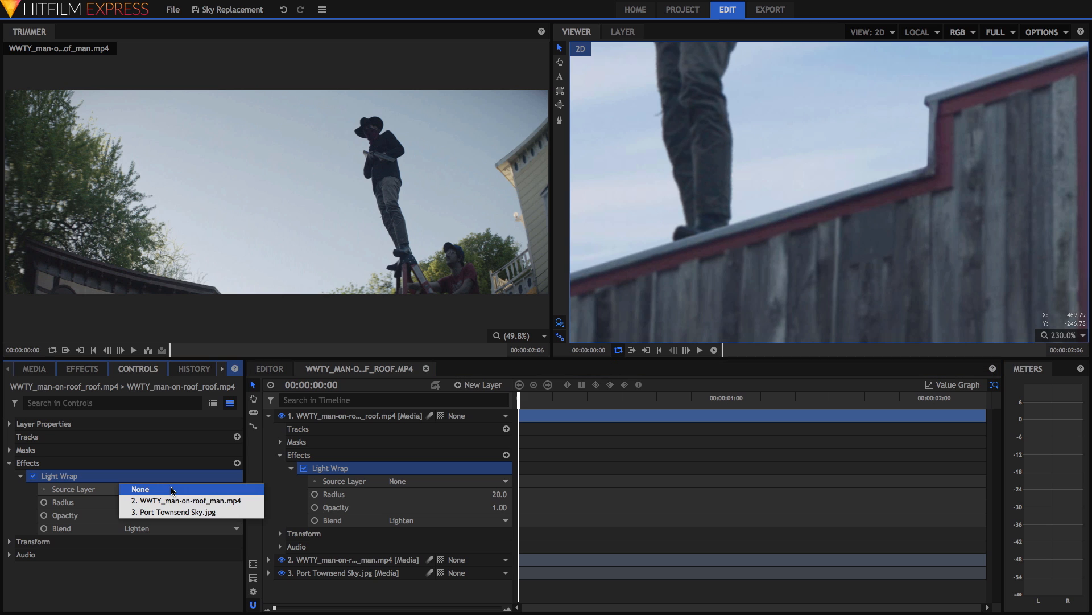
left_click(201, 513)
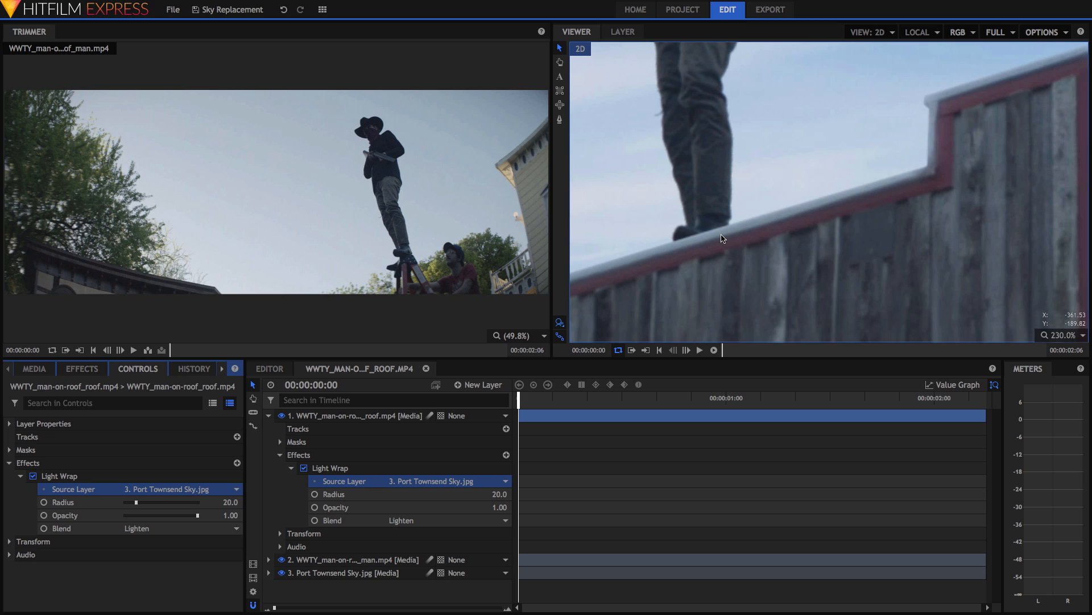
left_click(33, 477)
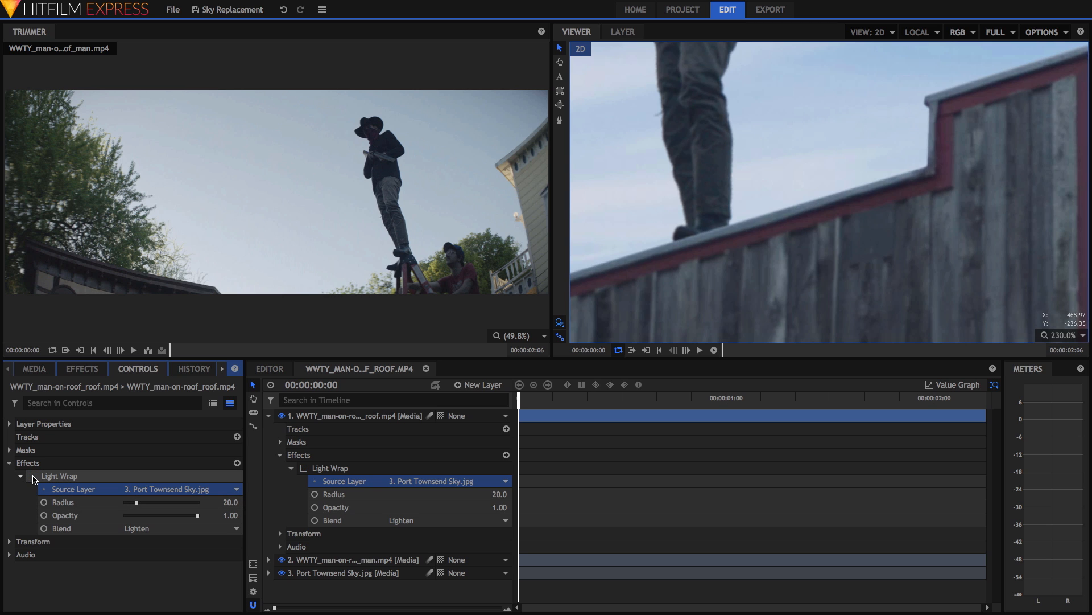
left_click(33, 477)
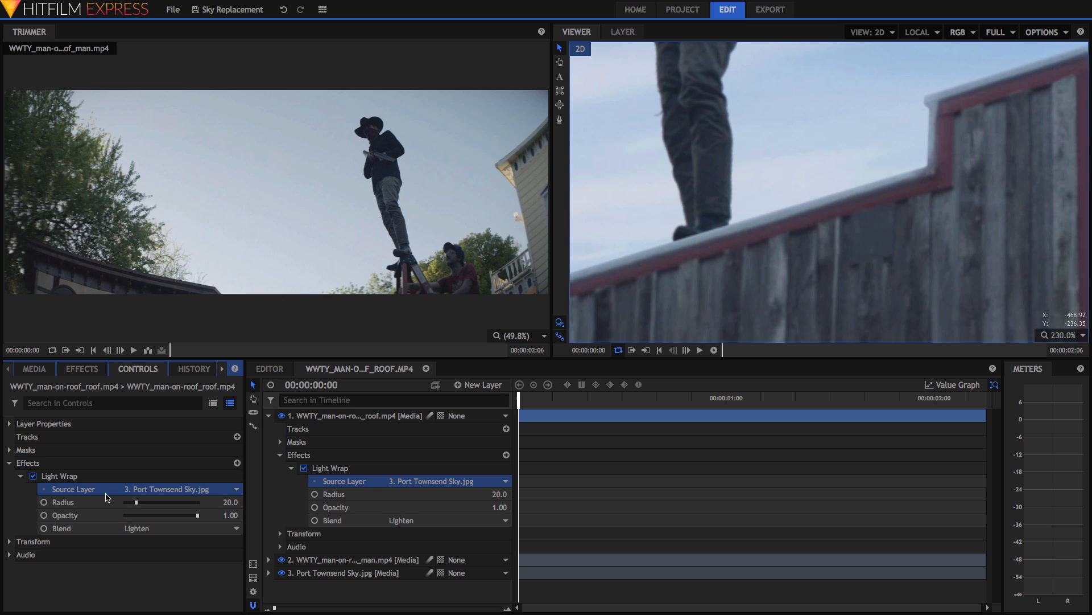
- Set the Light Wrap radius to 6 and opacity to 0.7, and compare the roof edge with the effect off and on
left_click(226, 503)
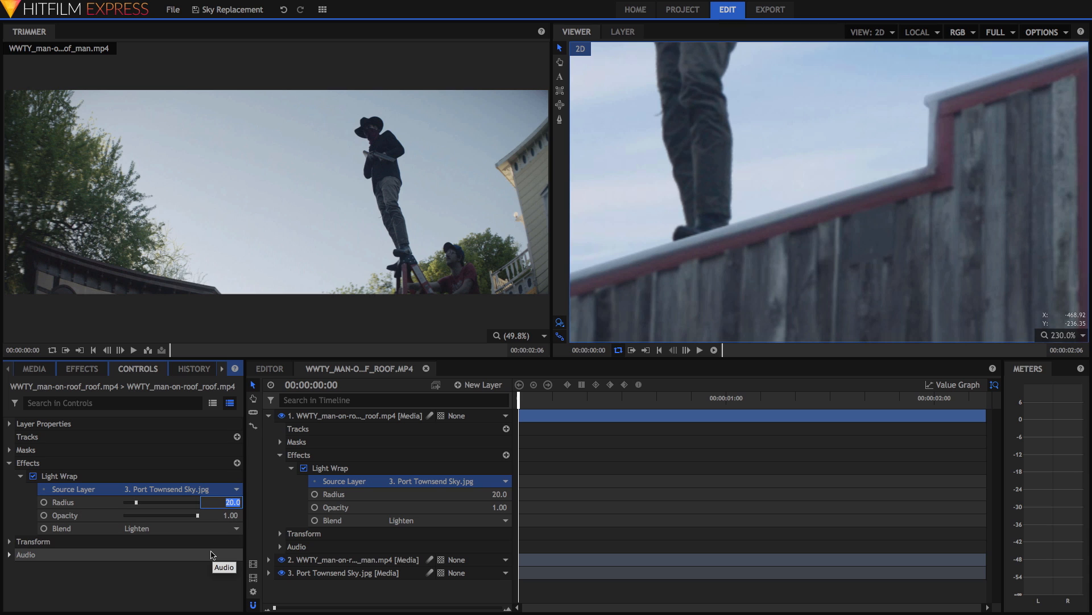
type("6")
key("Return")
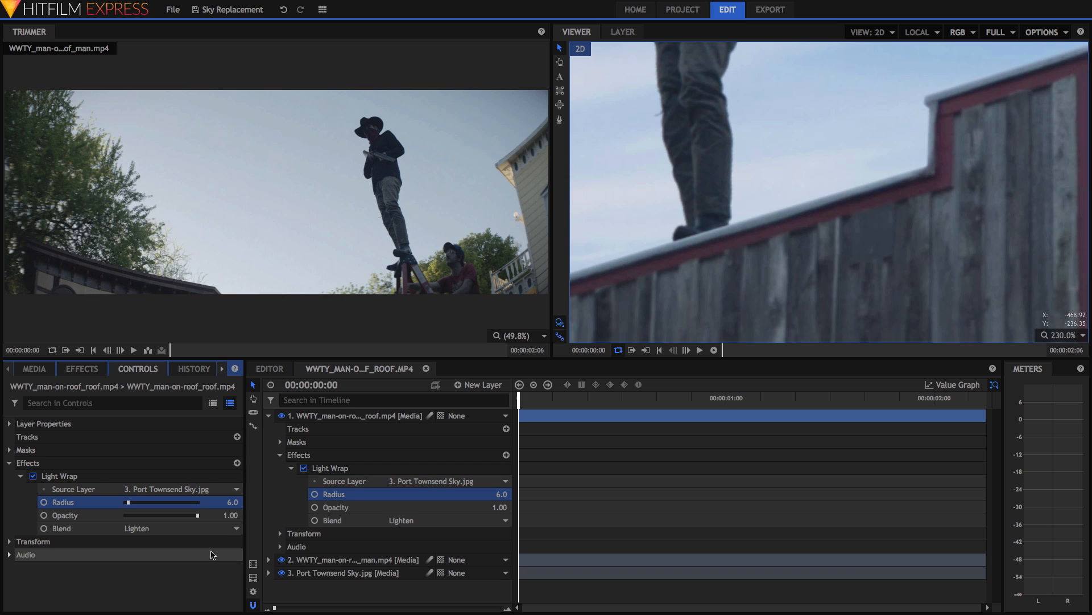
left_click(207, 525)
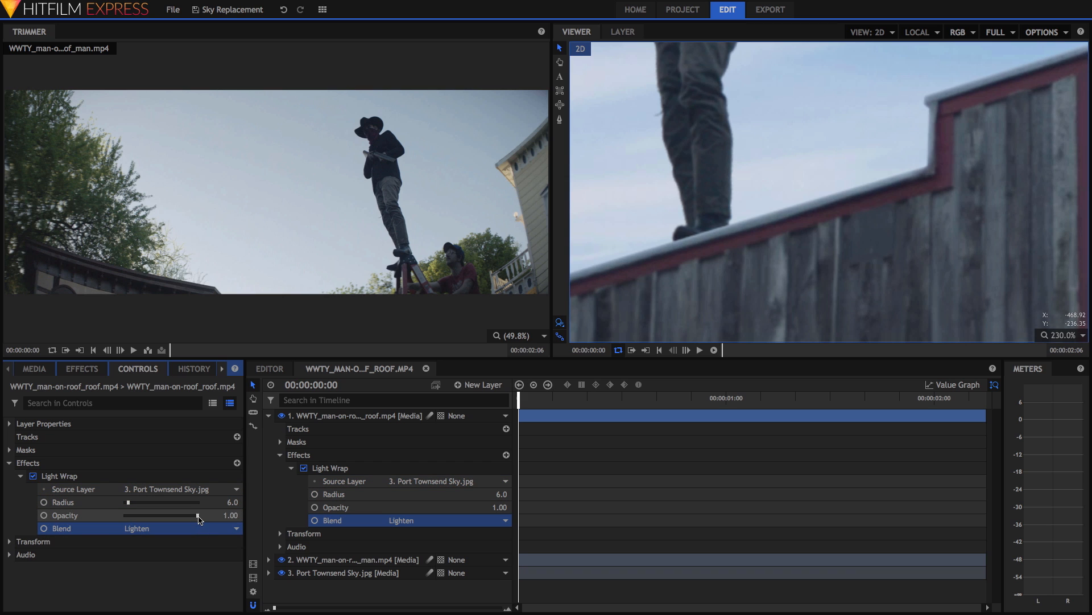
left_click_drag(199, 518, 177, 518)
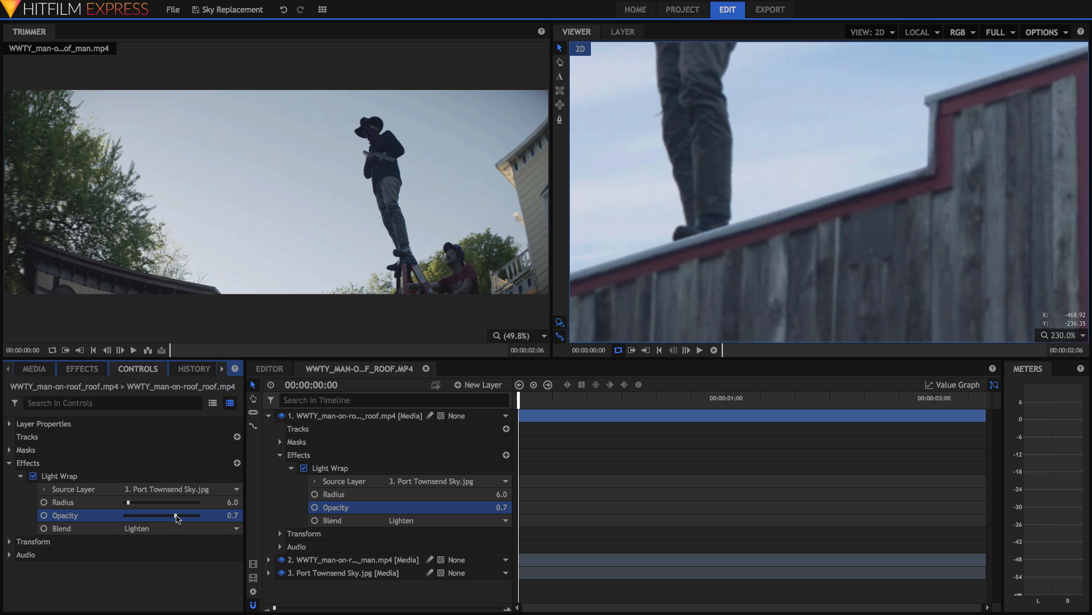
left_click(33, 476)
left_click(32, 476)
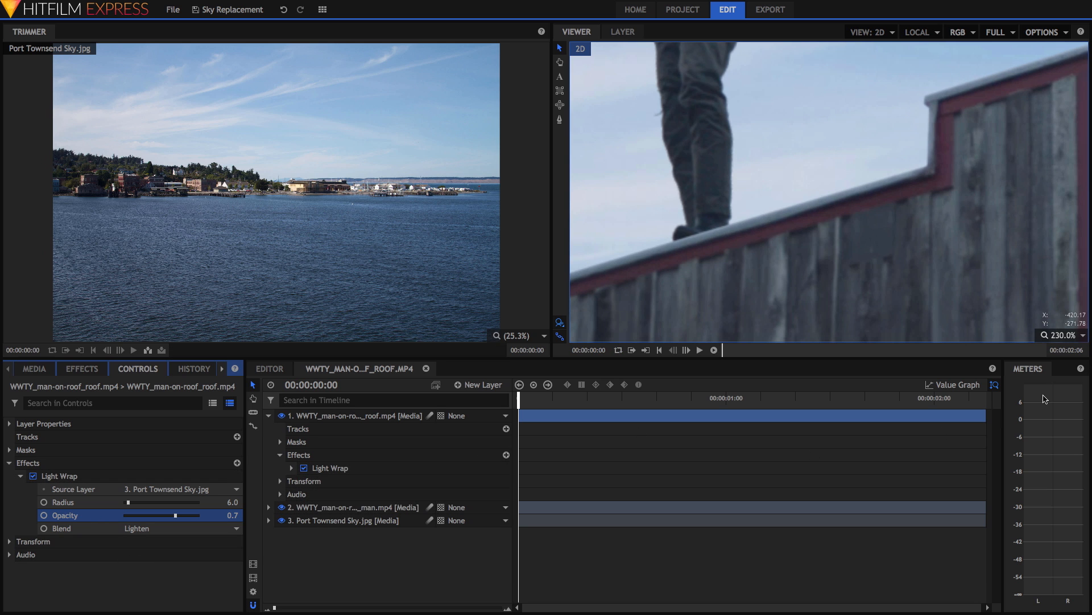
- Move the roof and man layers together horizontally to the right-hand side of the sky frame, and play back the recomposed shot
left_click(1083, 335)
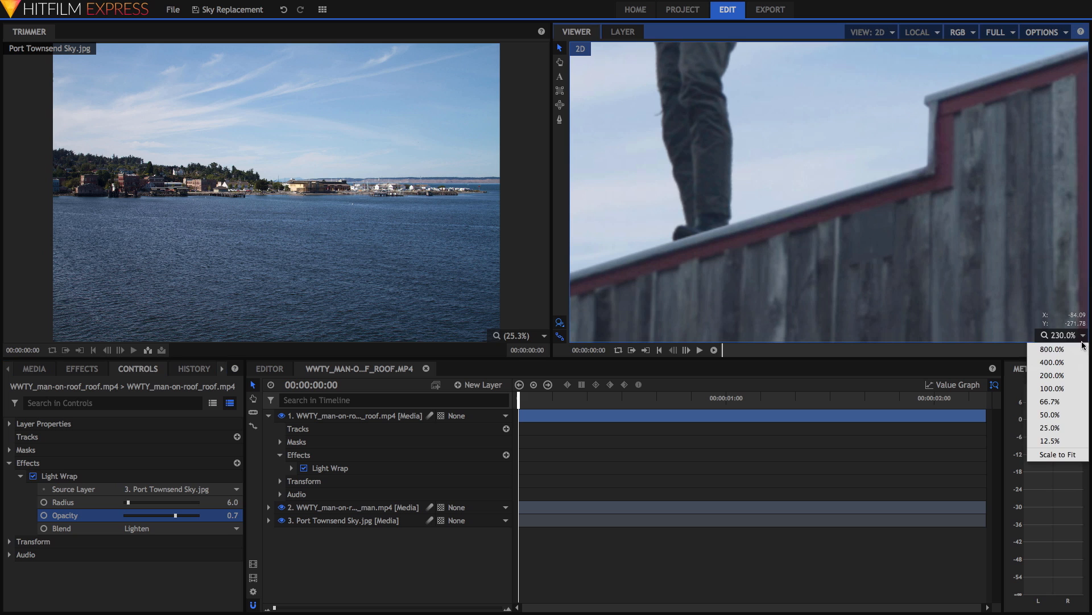
left_click(1058, 454)
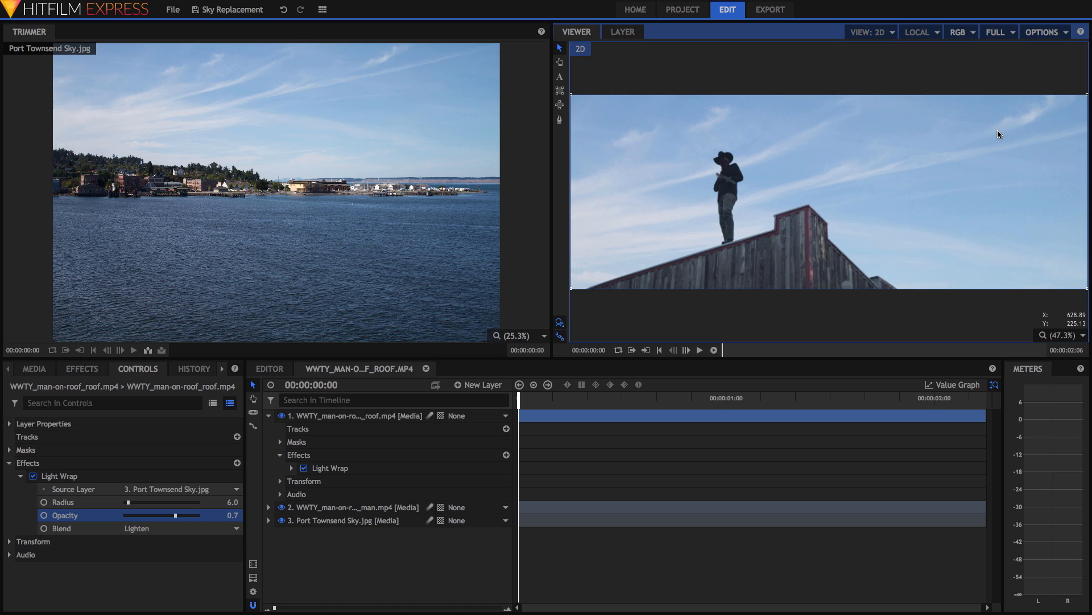
left_click(269, 416)
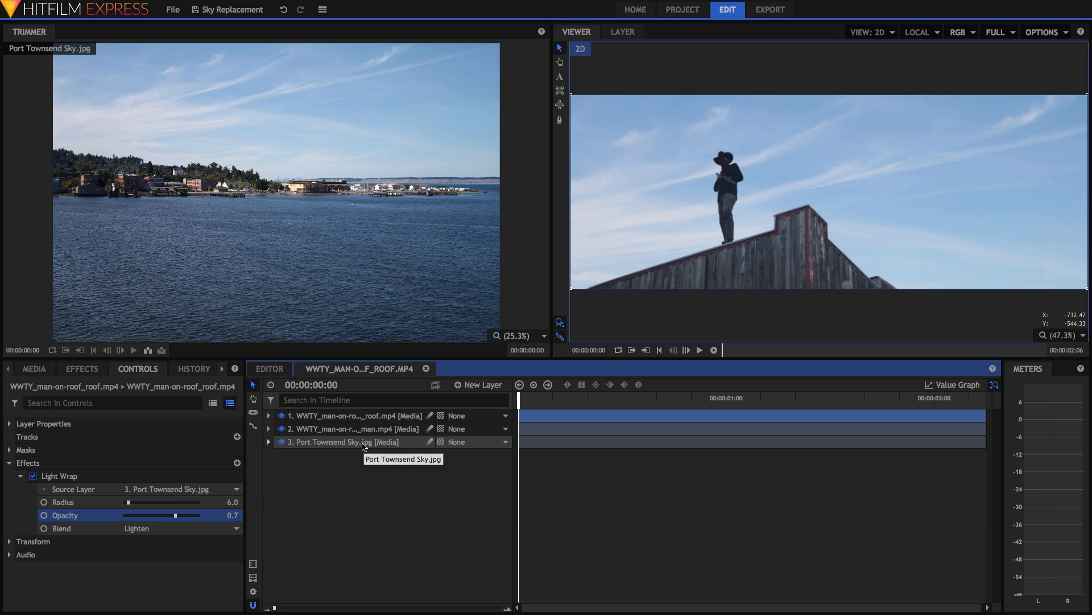
left_click(374, 417)
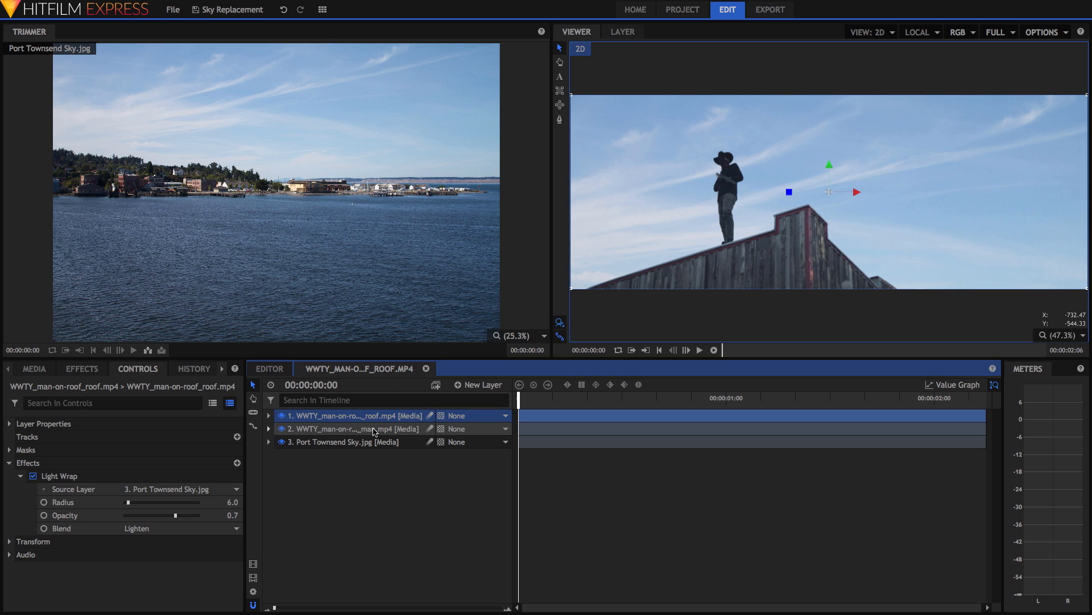
left_click(375, 430, "ctrl")
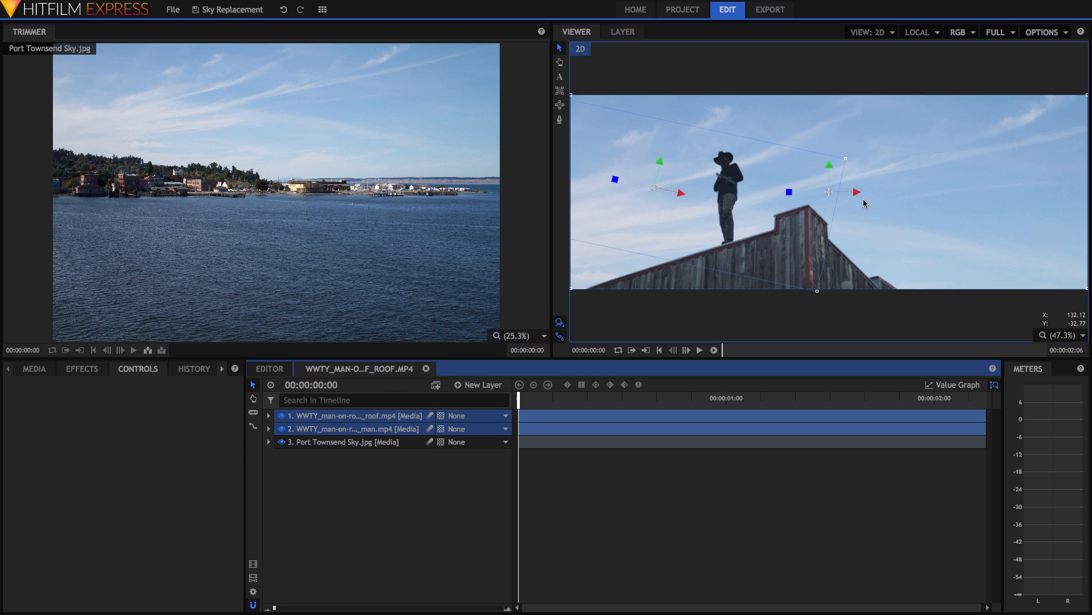
left_click_drag(858, 194, 1022, 192)
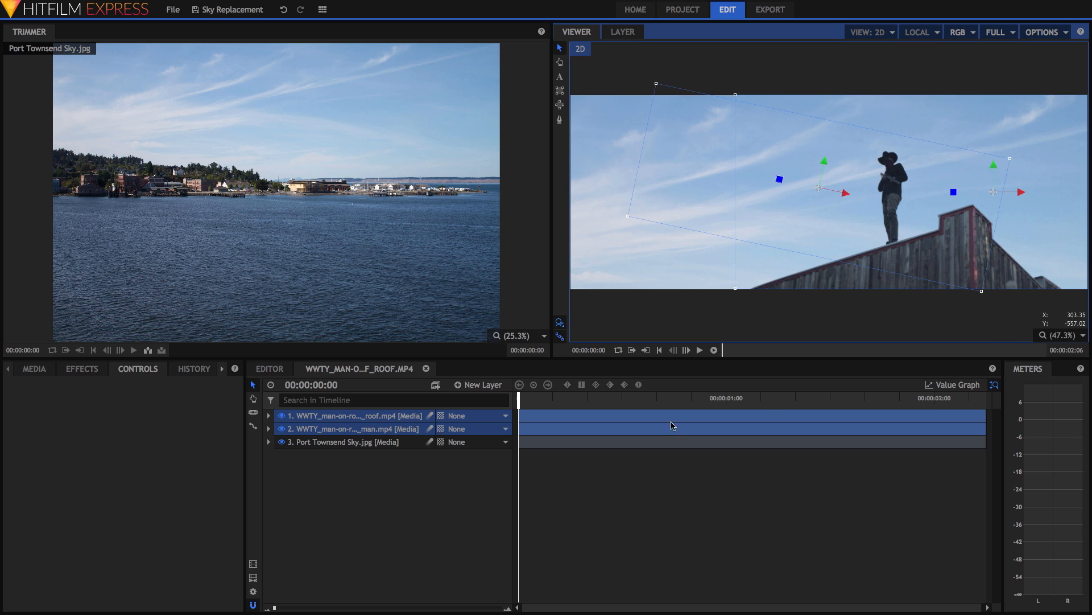
left_click(431, 501)
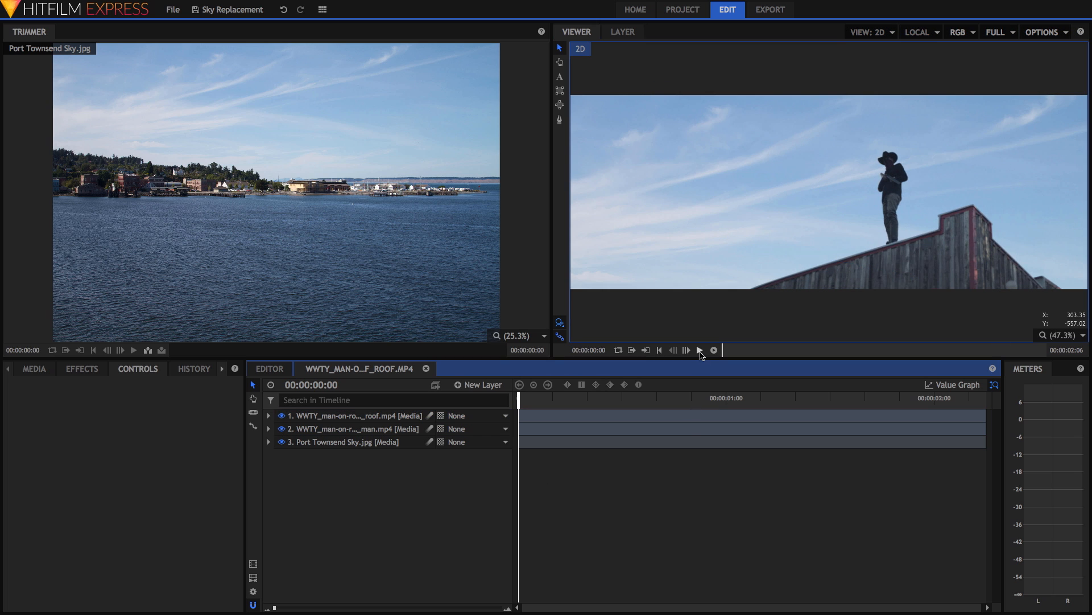
left_click(700, 350)
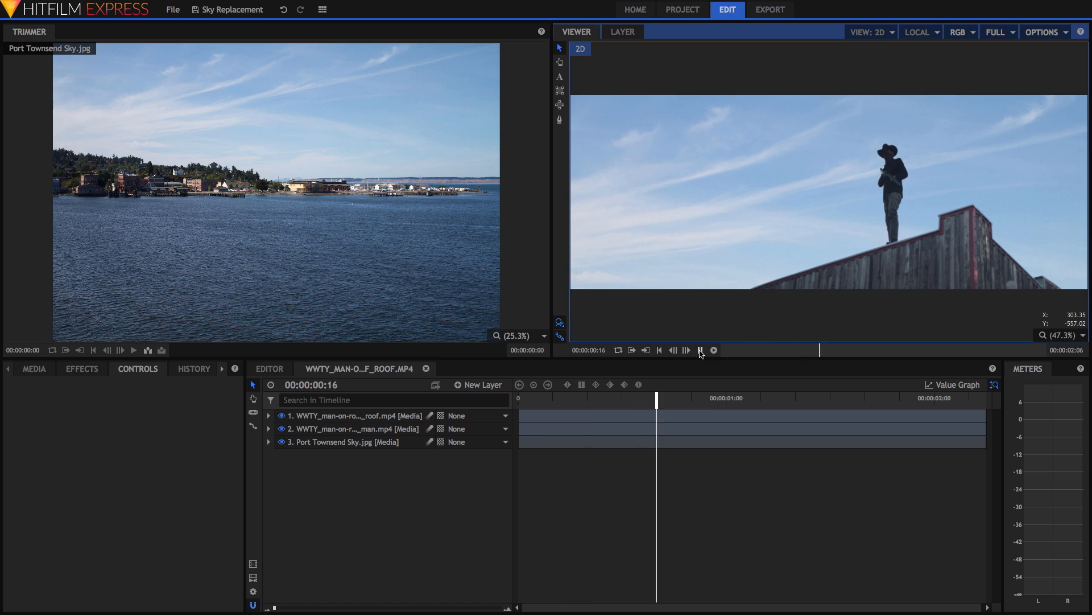
left_click(700, 350)
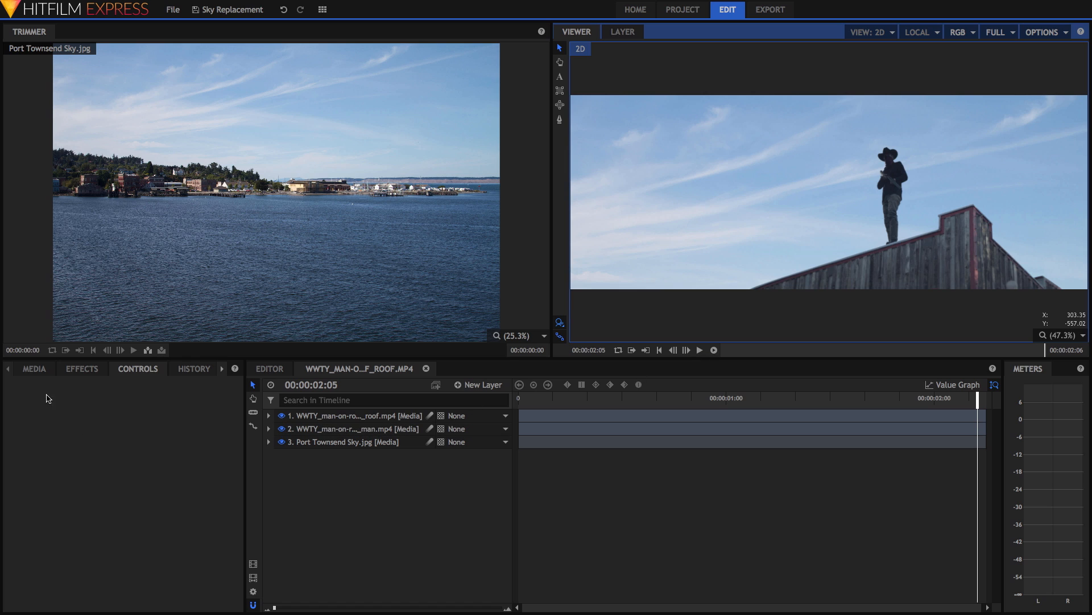
- Place the original WWTY_man-on-roof_man.mp4 clip at the start of the editor timeline's Video 1 track, with the roof composite shot directly after it
left_click(37, 369)
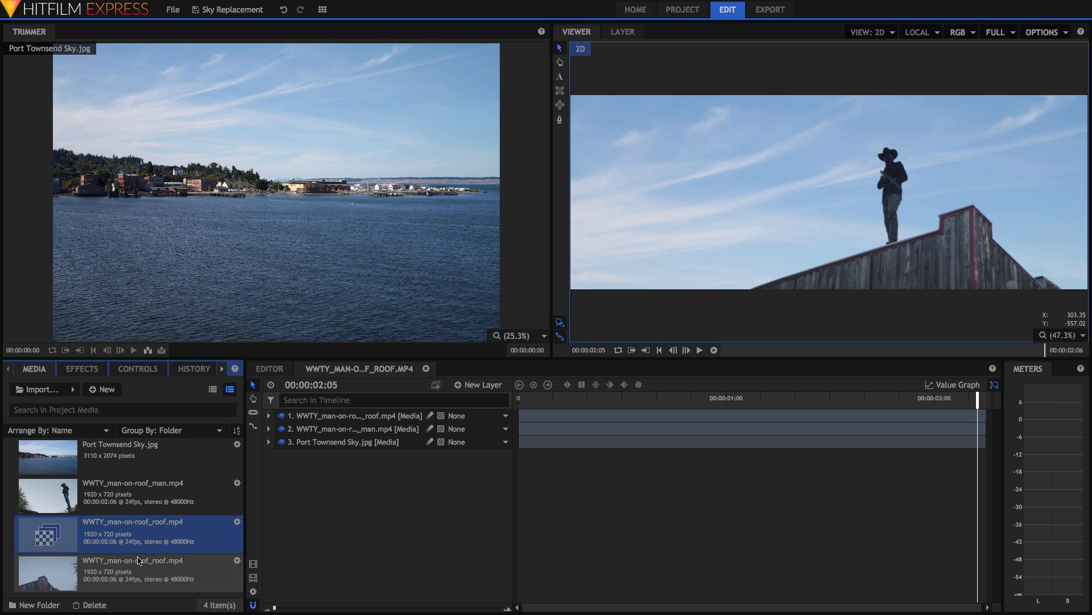
left_click(272, 368)
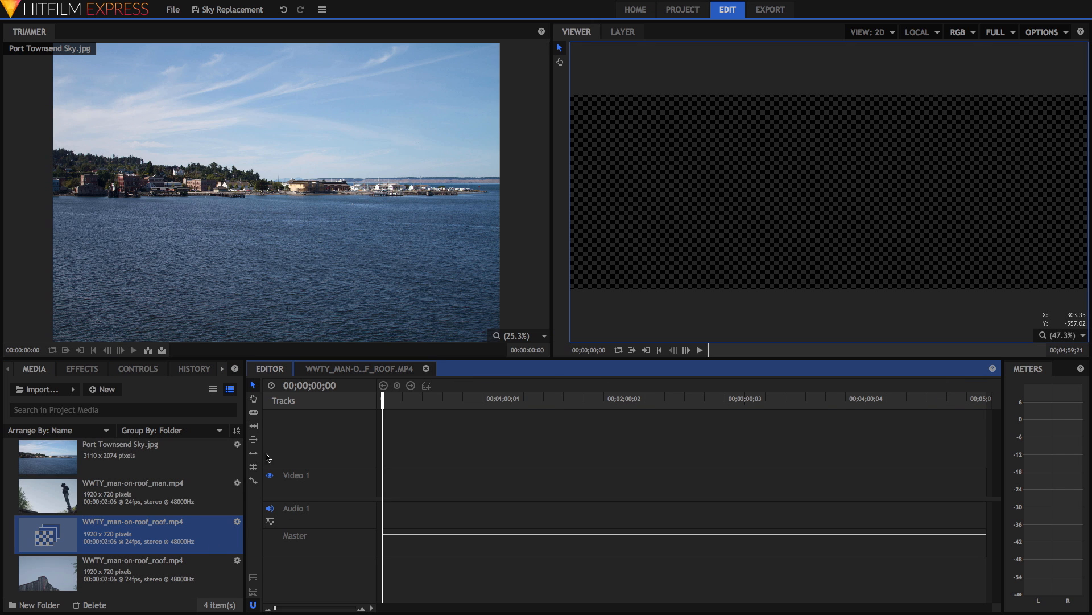
left_click_drag(35, 500, 385, 511)
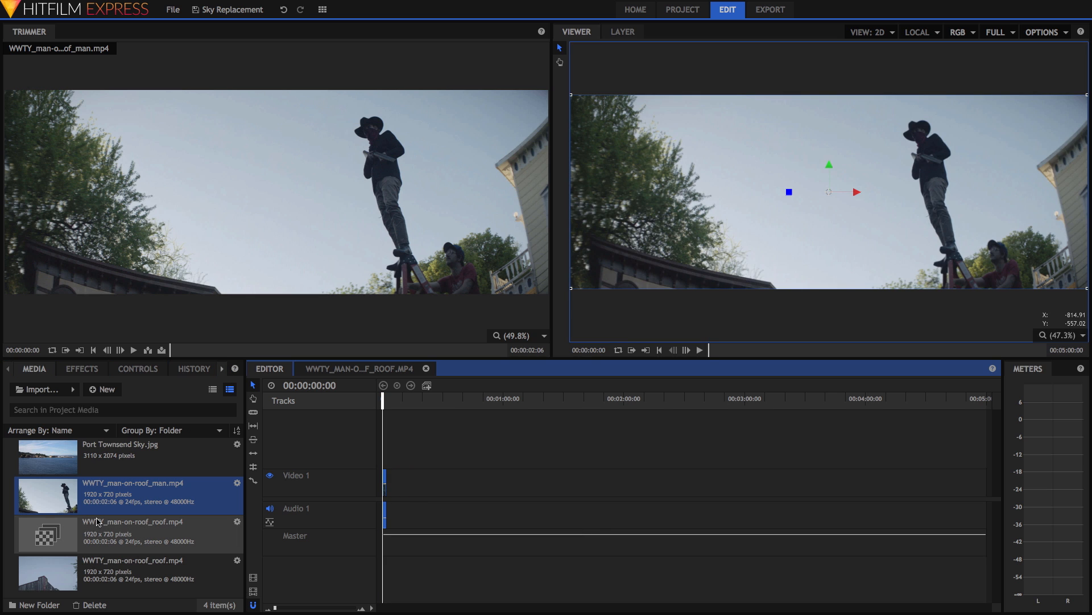
left_click_drag(64, 533, 393, 496)
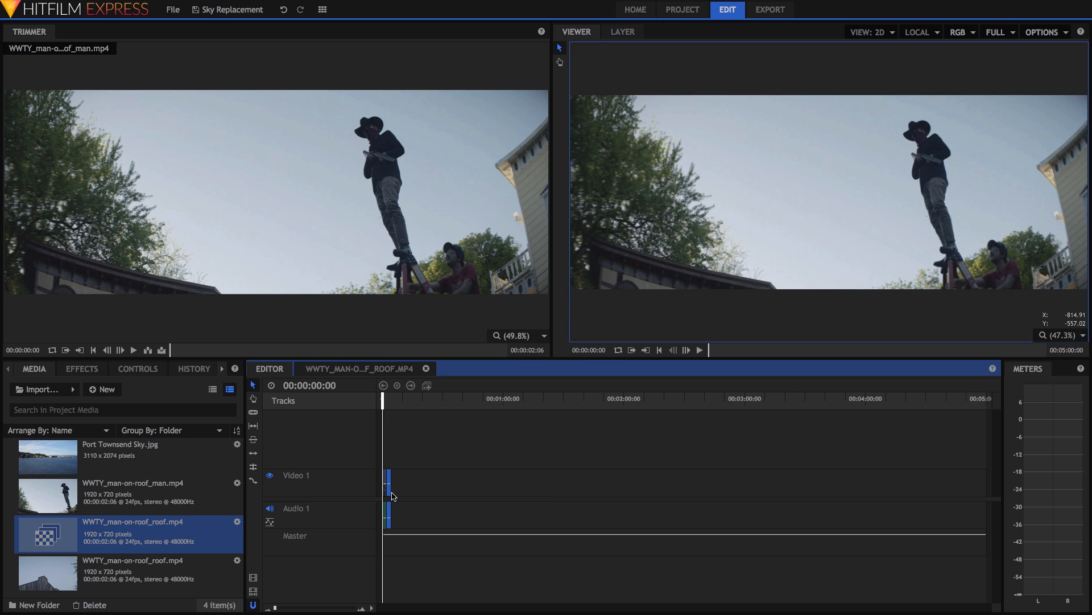
- Return to the roof composite shot and play it from the first frame to review the finished composite
left_click(362, 368)
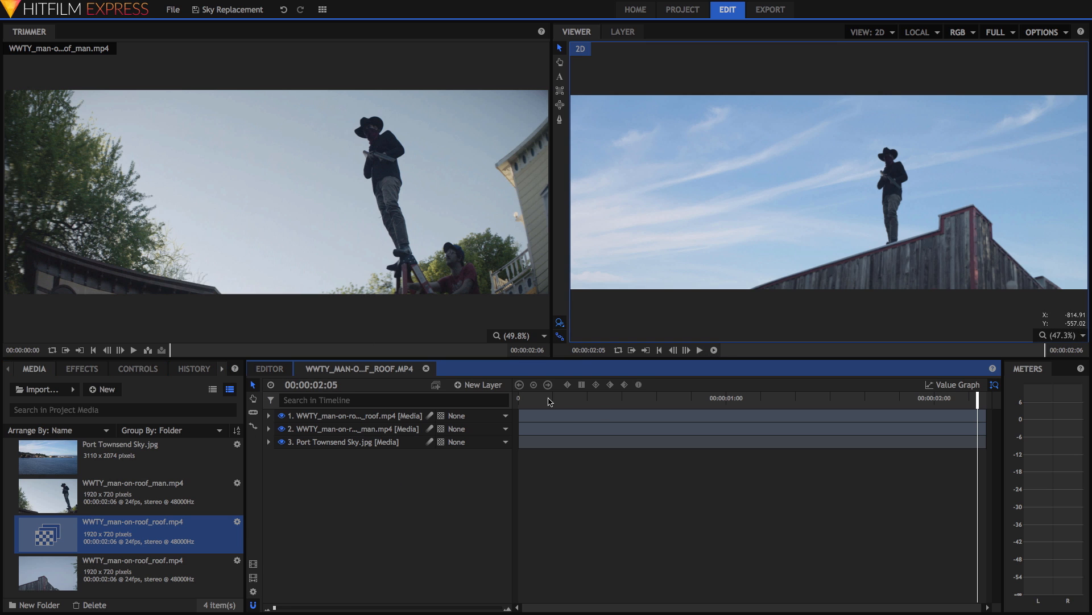
left_click_drag(554, 399, 476, 394)
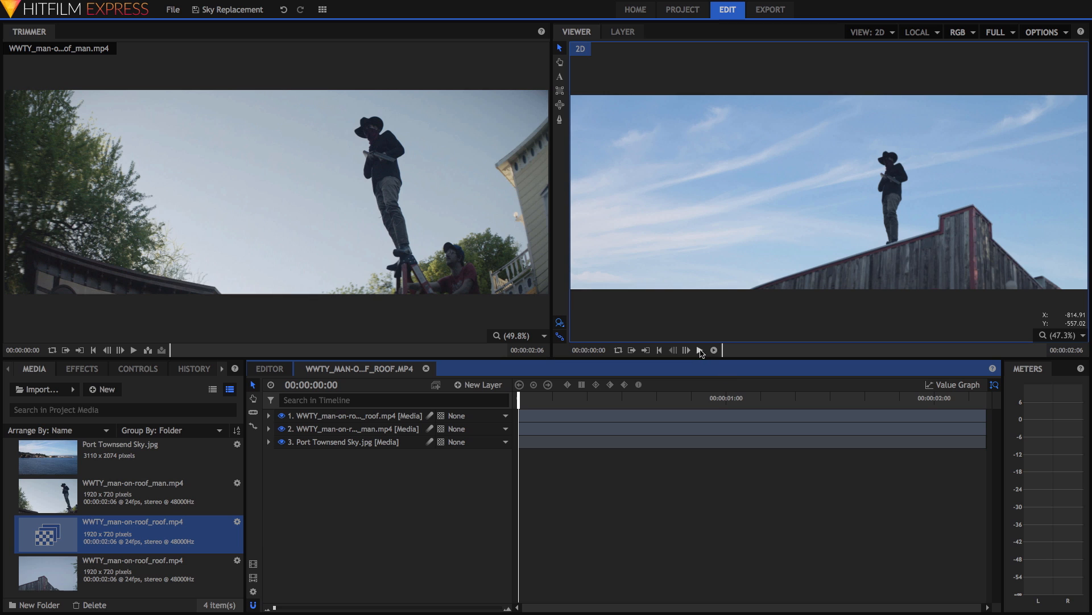
left_click(701, 351)
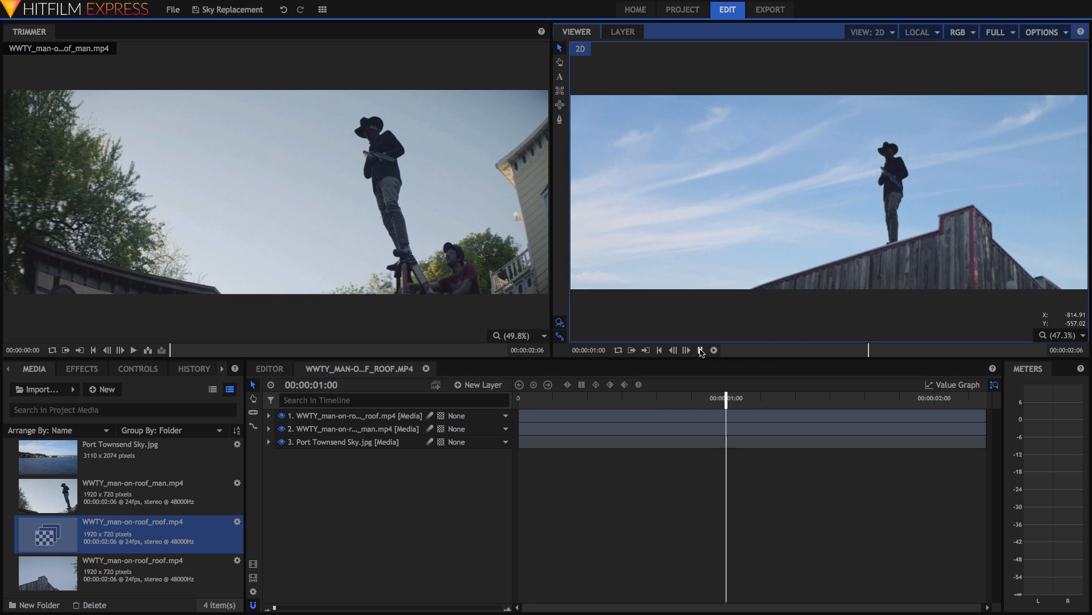